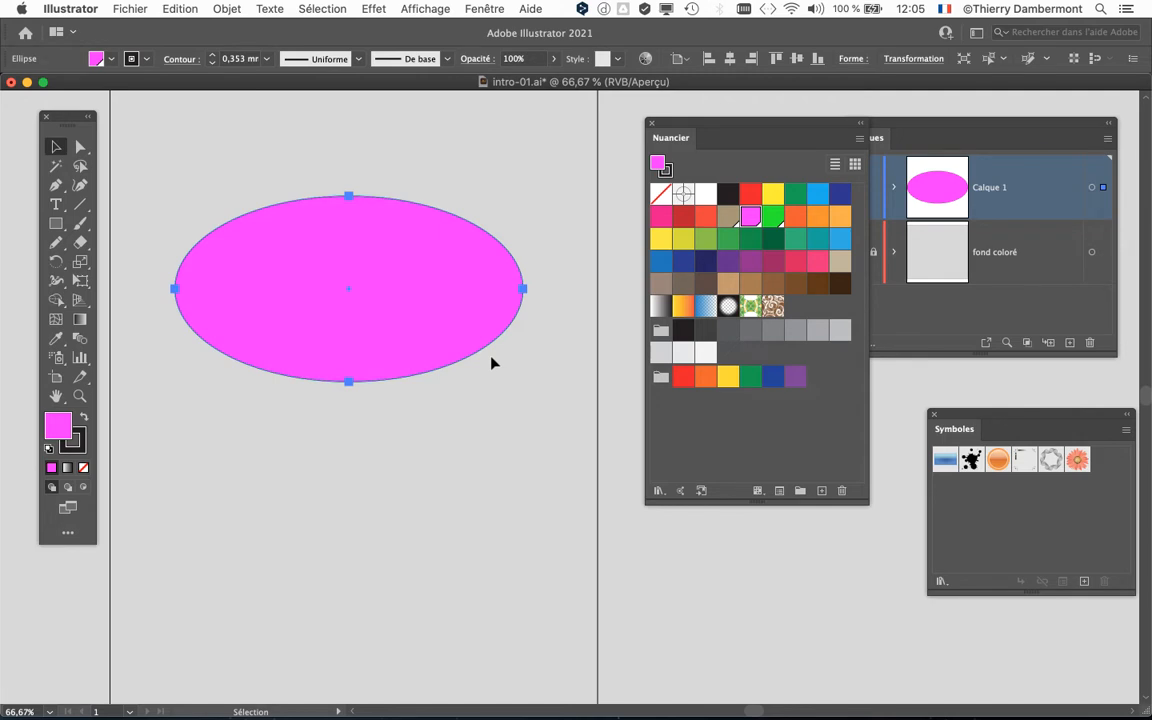
Step: Shorten the Nuancier panel and move it and the Calques panel clear of the pink ellipse
drag(729, 126, 668, 114)
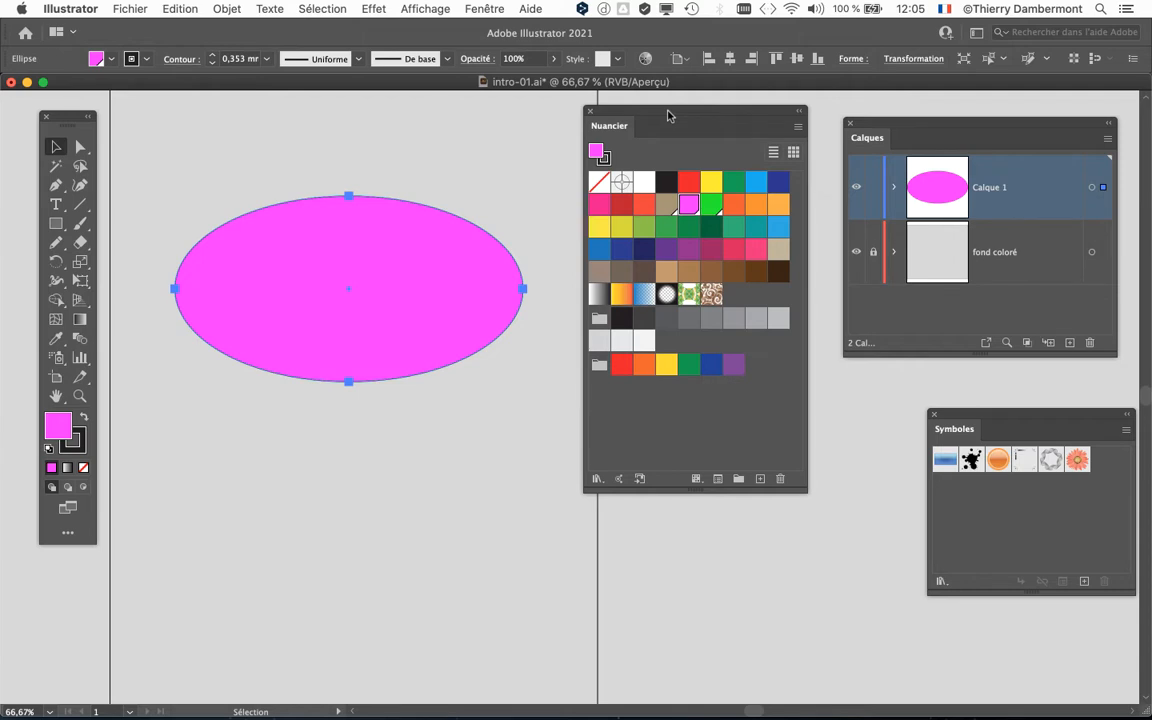
key(alt+super+8)
click(244, 209)
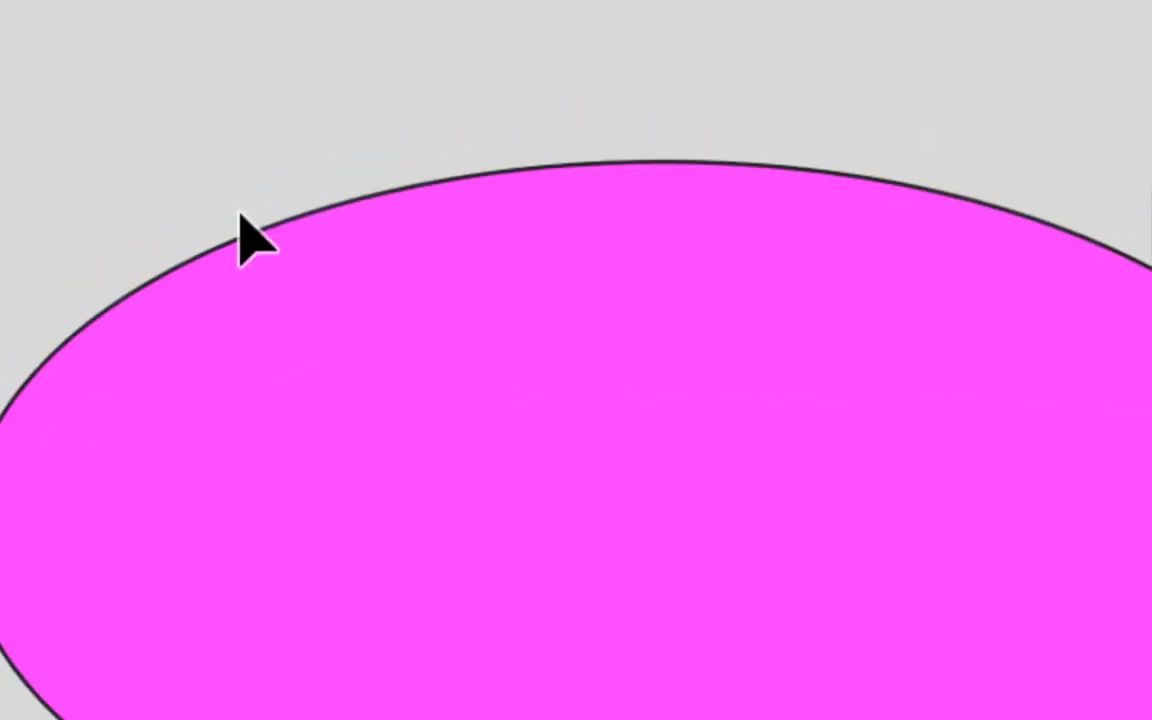
click(244, 240)
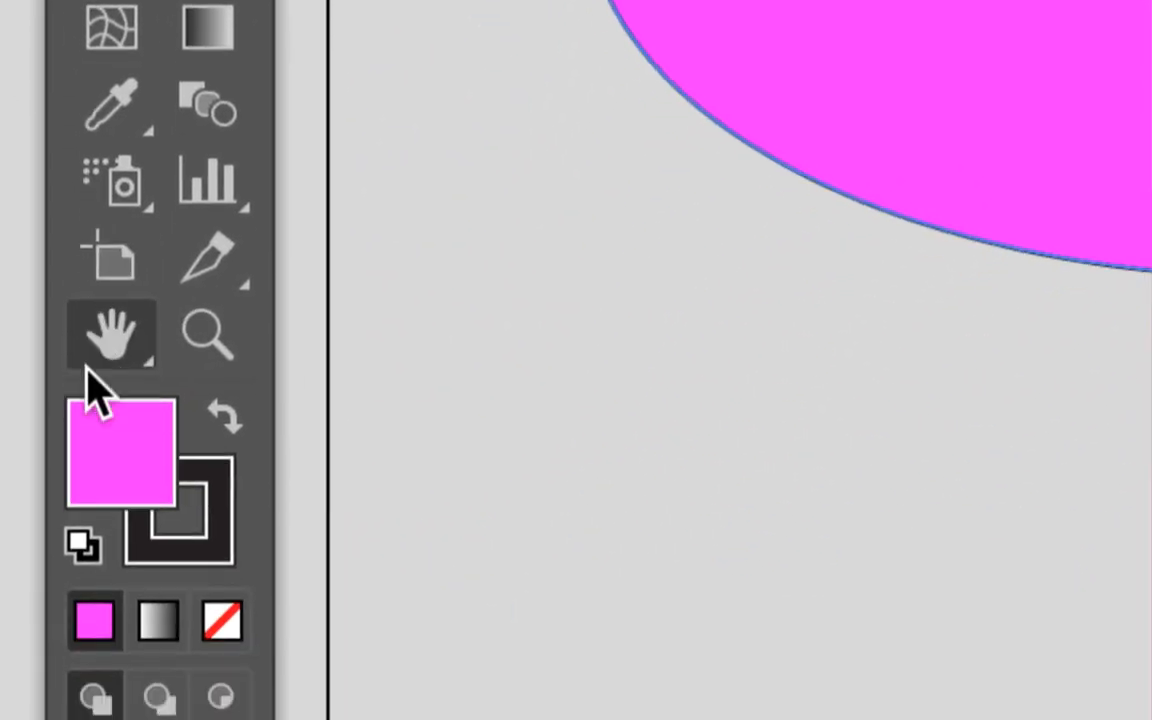
key(alt+super+8)
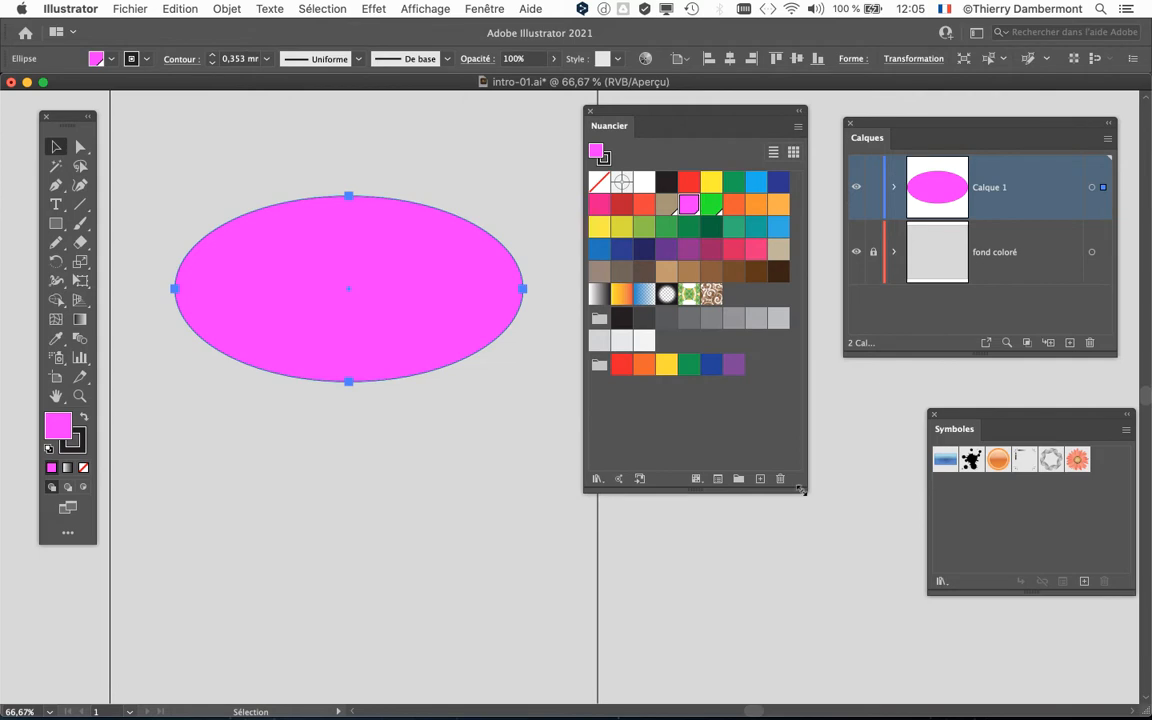
drag(801, 490, 811, 422)
drag(907, 126, 89, 601)
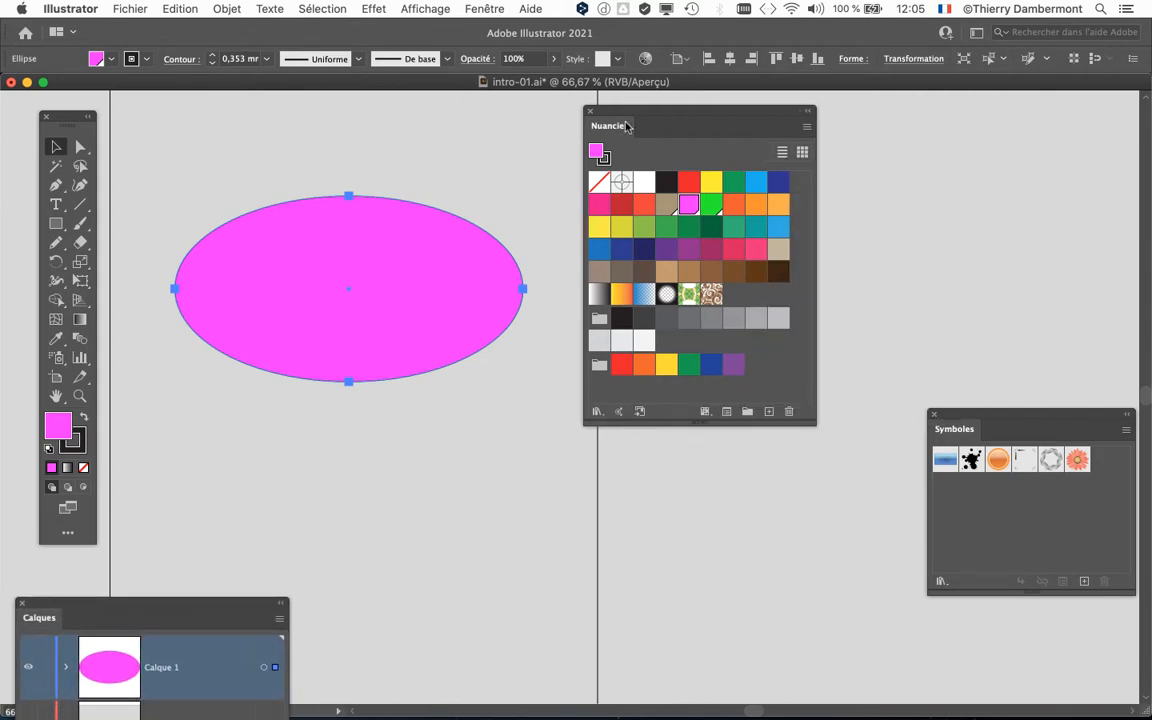
drag(626, 126, 687, 106)
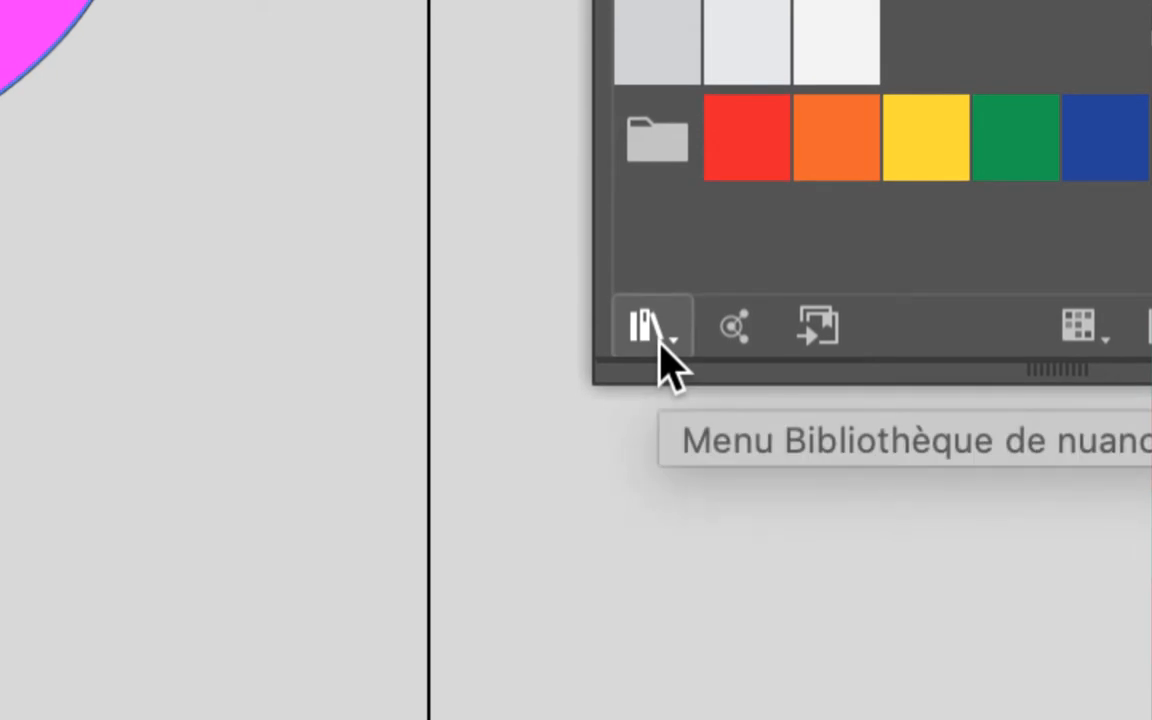
Step: Open the Héritage décoratif swatch library from the decorative pattern libraries
click(650, 330)
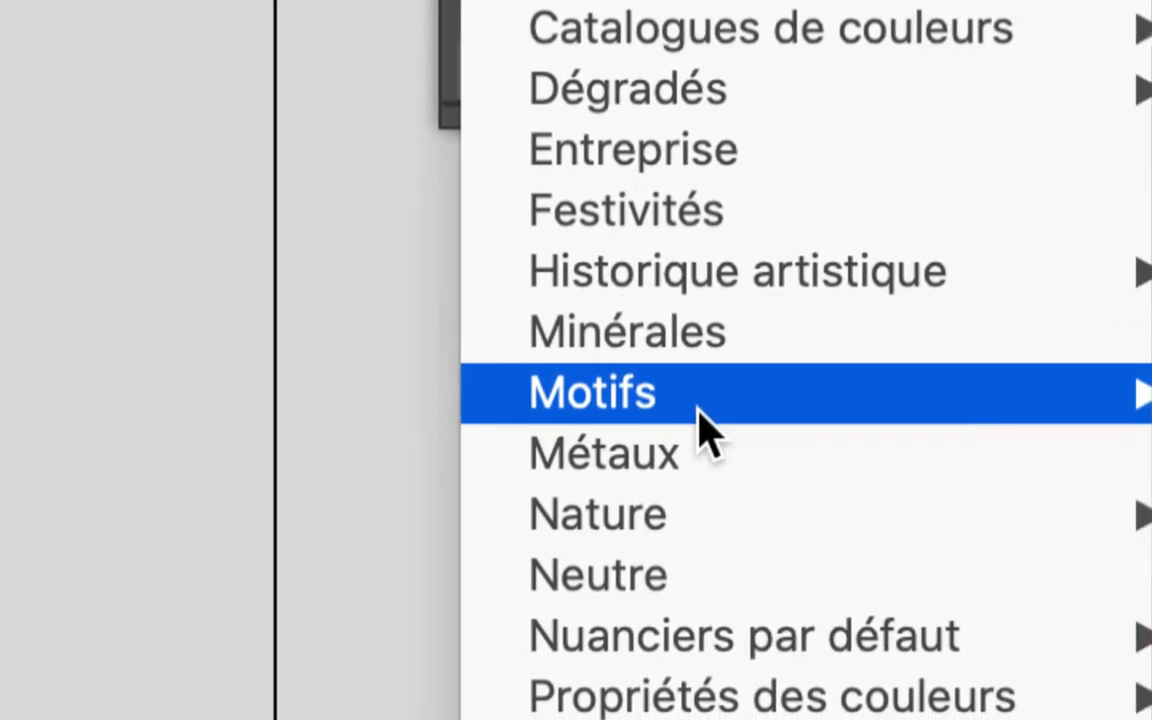
mouse_move(893, 406)
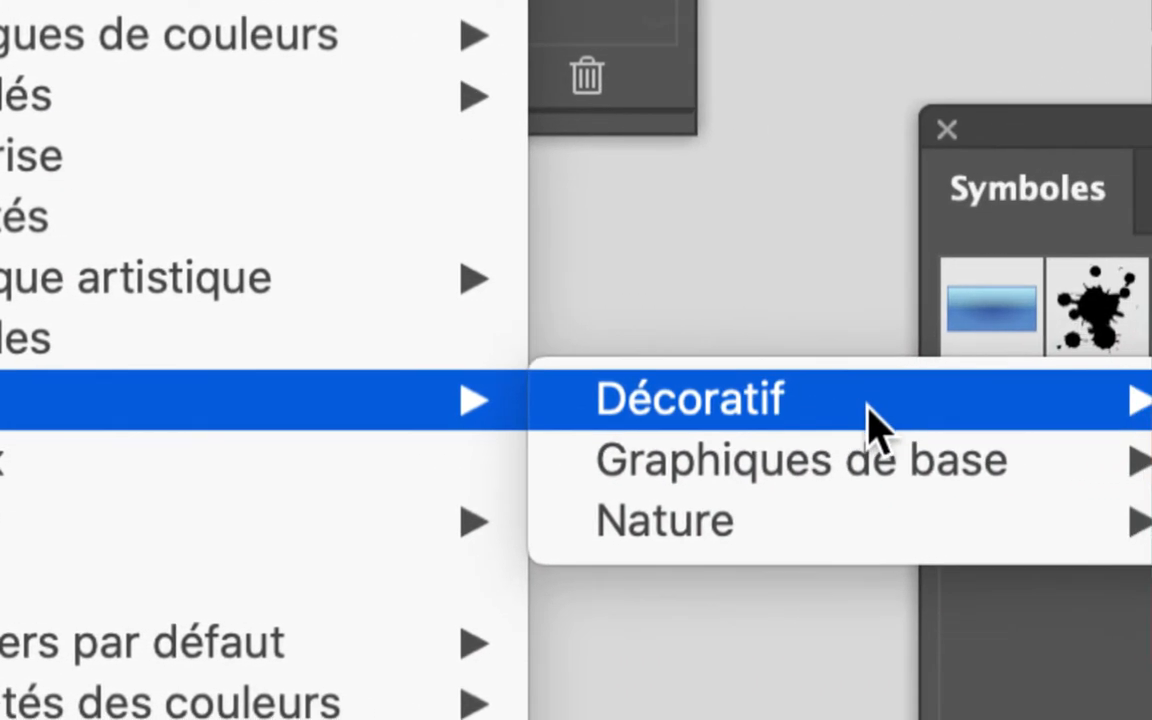
mouse_move(1016, 406)
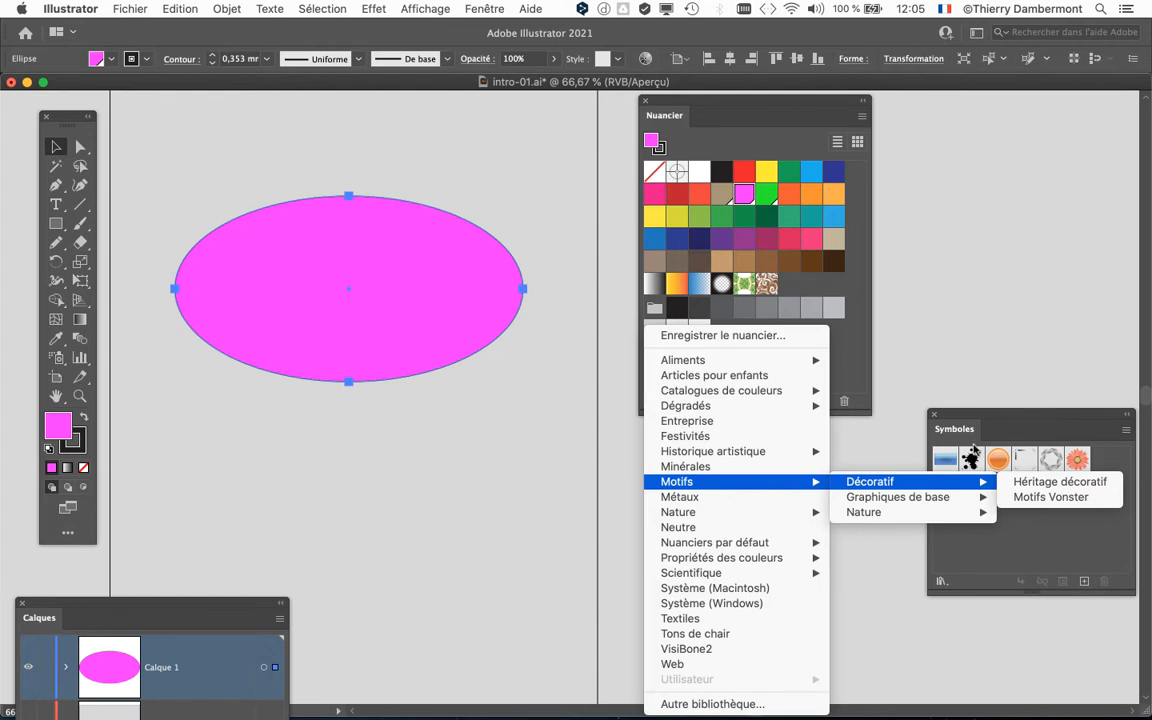
click(1076, 487)
Step: Close the Symboles panel, move Nuancier and Héritage décoratif clear of the ellipse, and make the Héritage décoratif panel taller
click(935, 415)
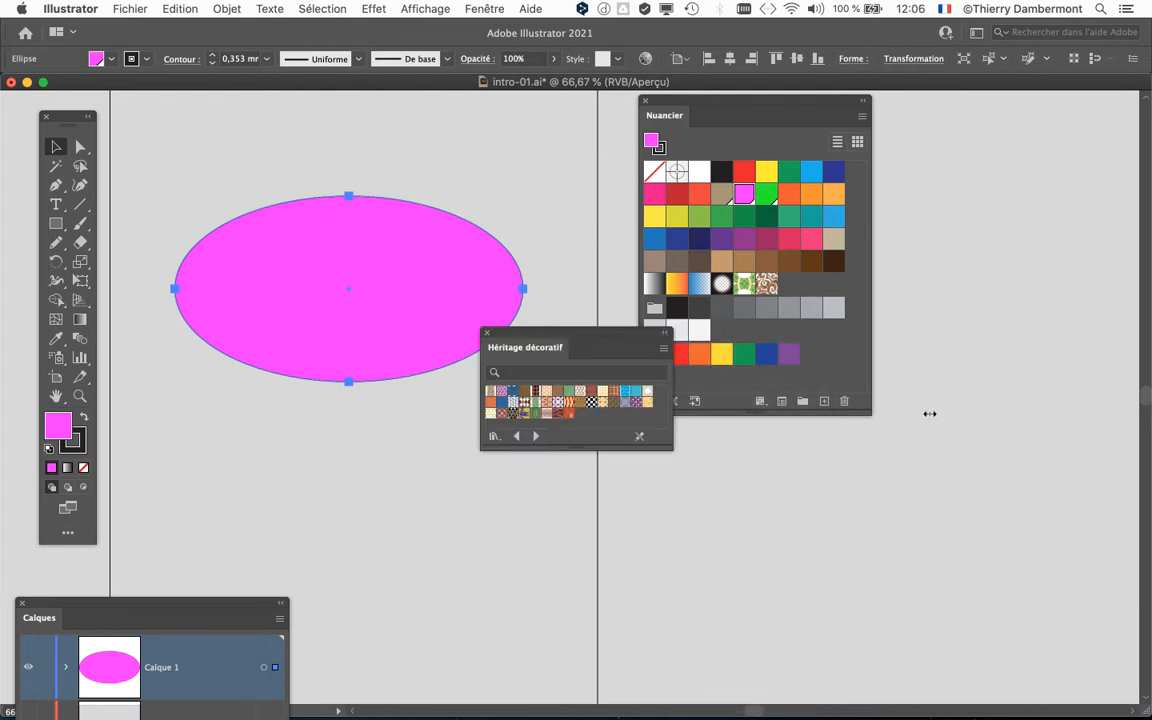
drag(716, 101, 978, 116)
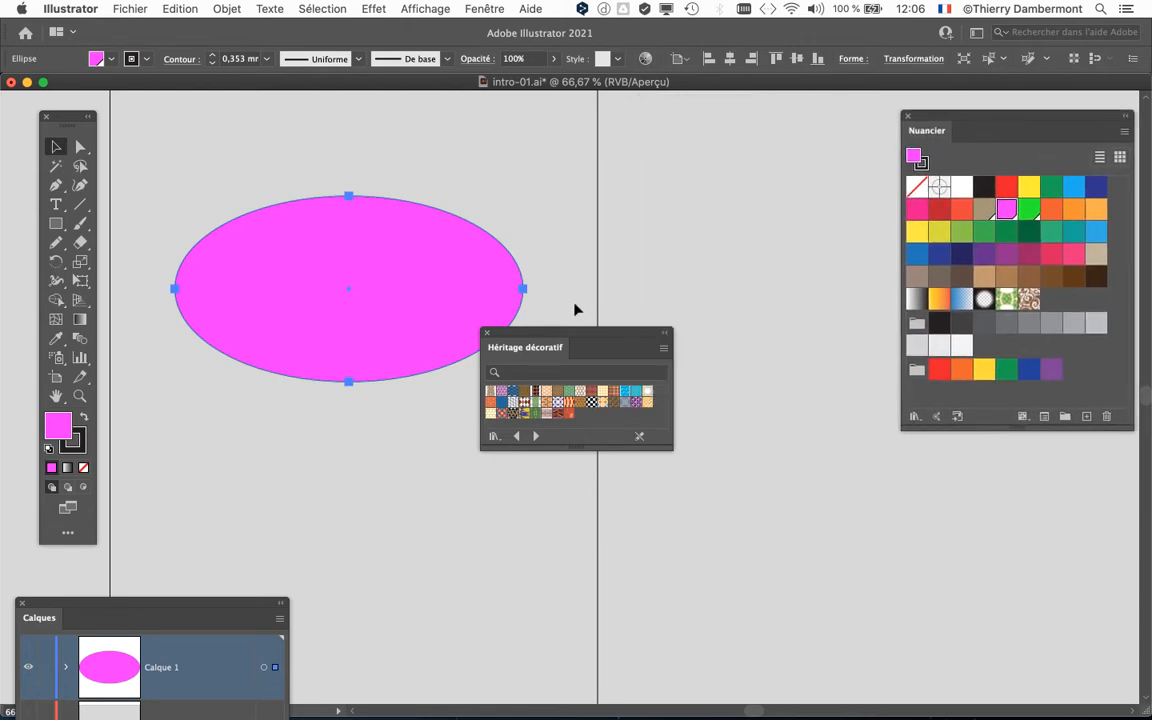
drag(618, 338, 746, 168)
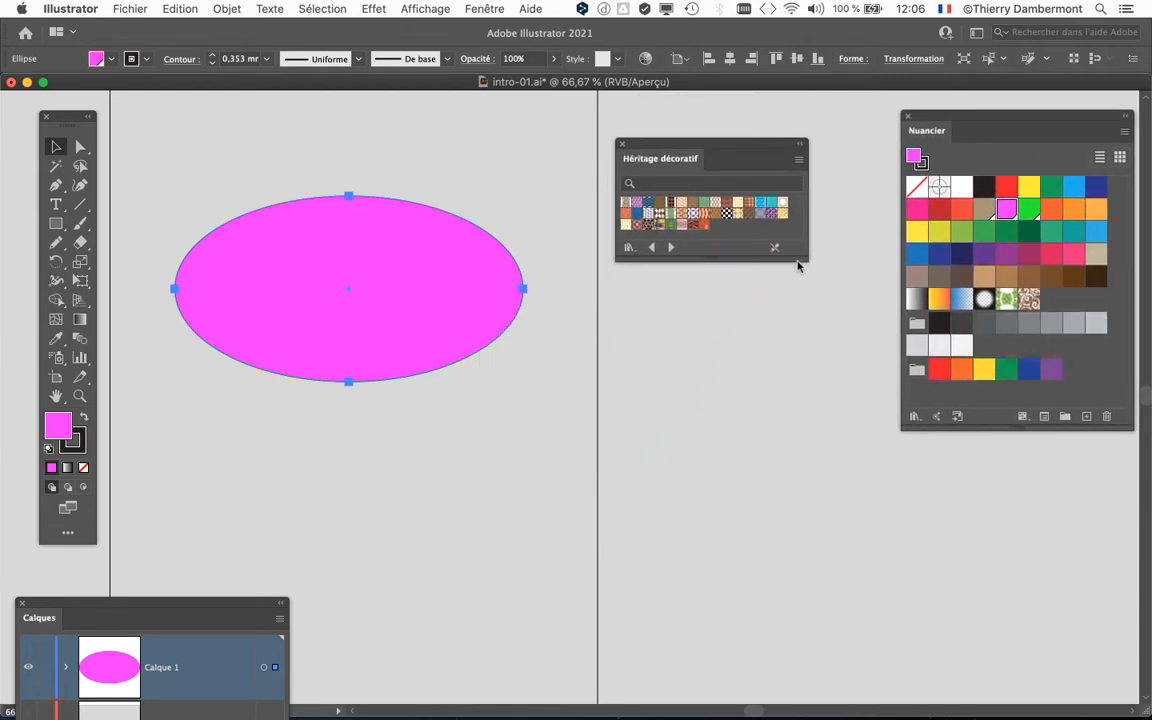
drag(803, 261, 786, 302)
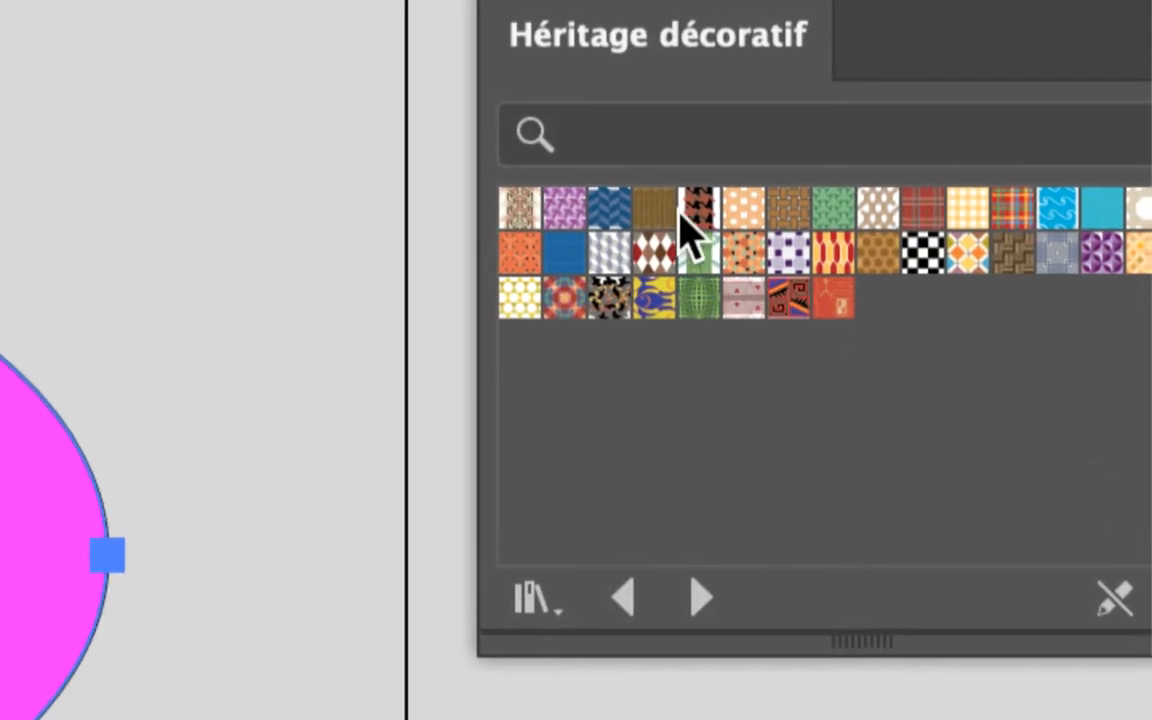
Step: Fill the ellipse with the red and black houndstooth pattern and reposition the Héritage décoratif and Nuancier panels
click(688, 230)
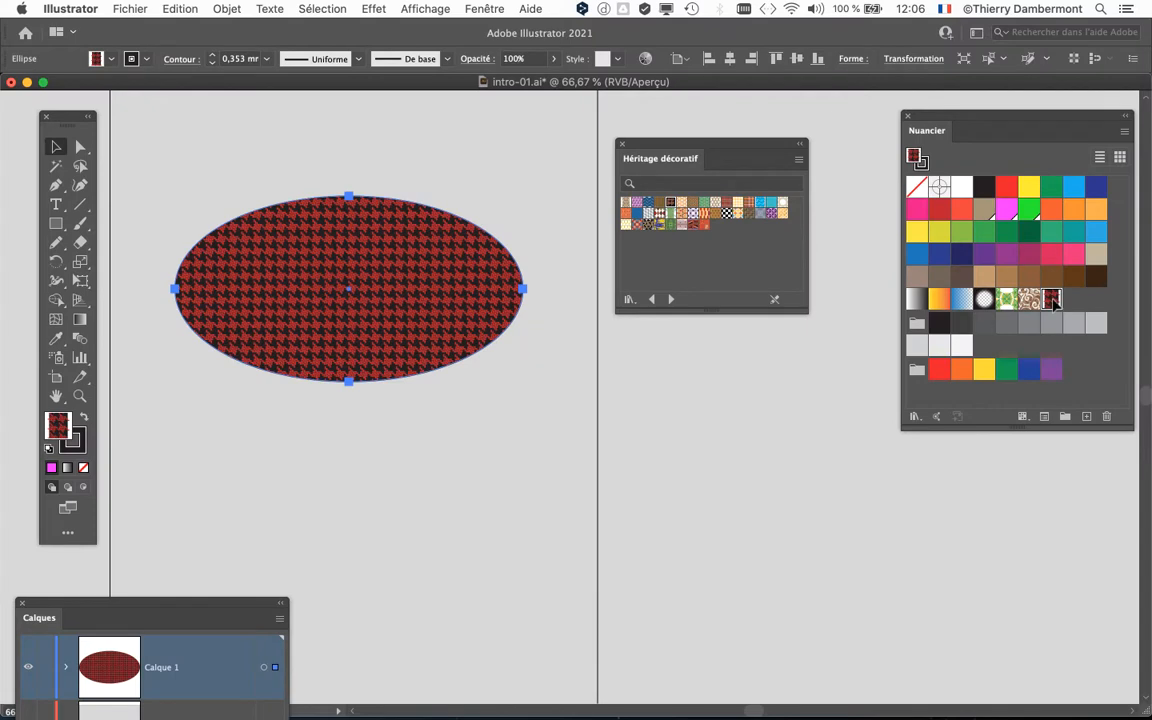
drag(688, 146, 886, 459)
drag(905, 117, 310, 460)
drag(838, 463, 612, 130)
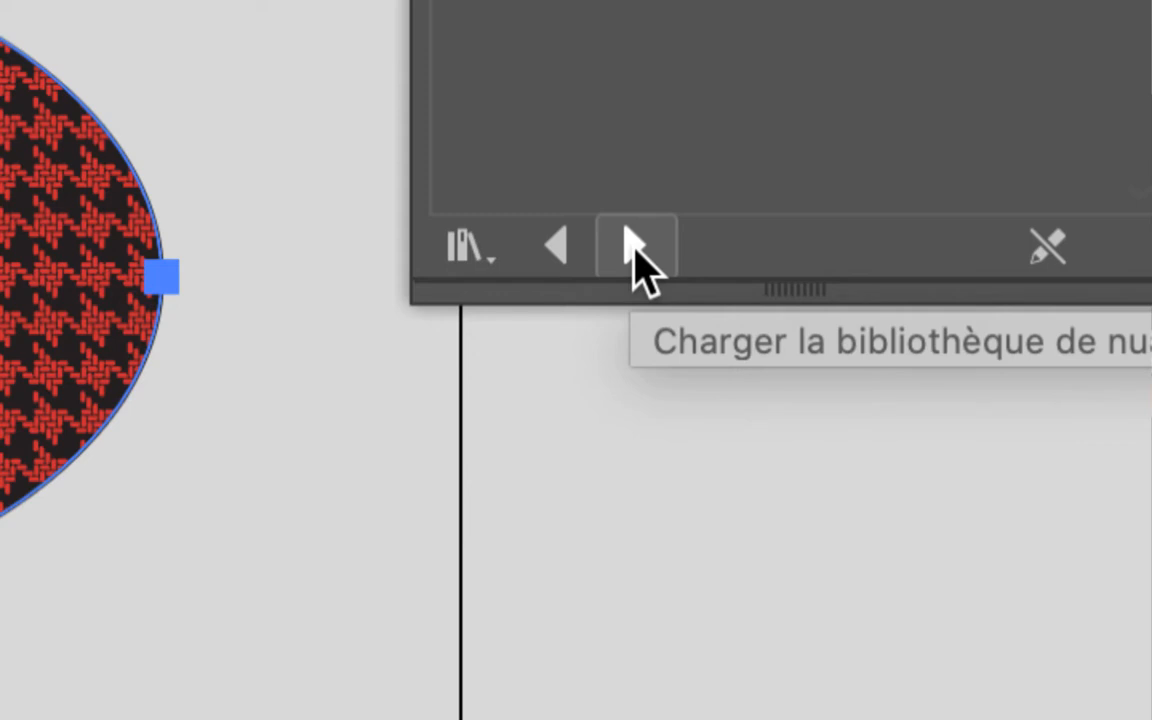
Step: Browse forward through the swatch libraries following Héritage décoratif, including Motifs Vonster and Nature_Peaux d'animaux
click(632, 254)
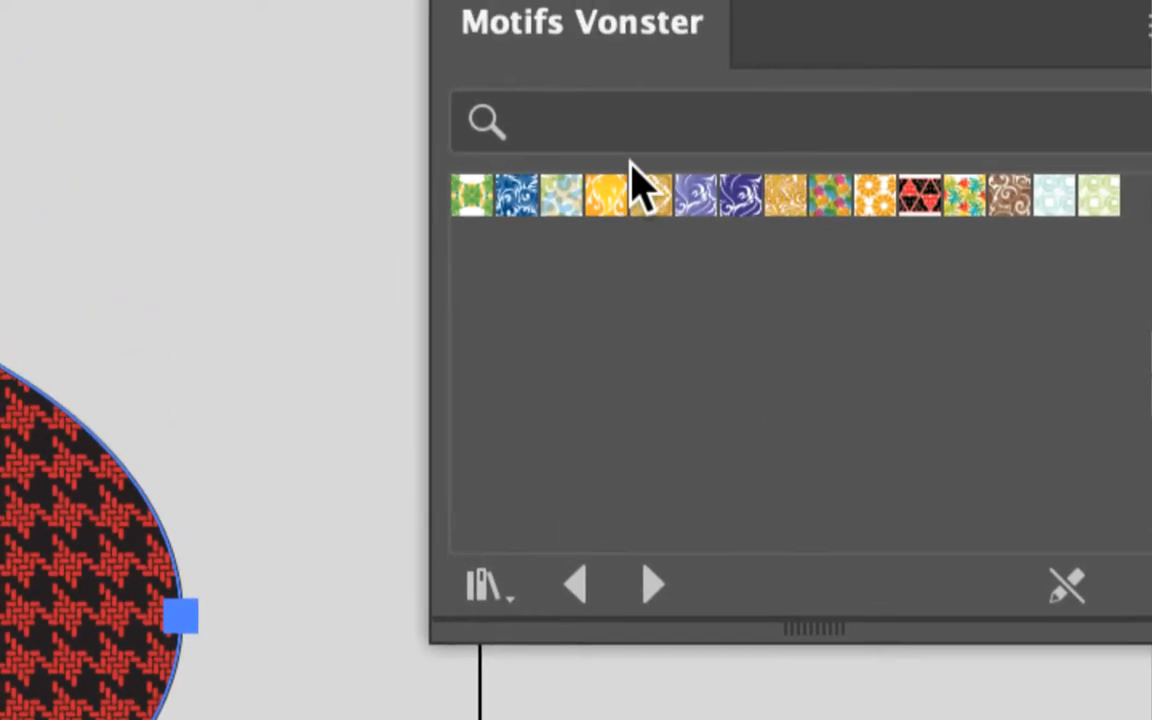
click(650, 592)
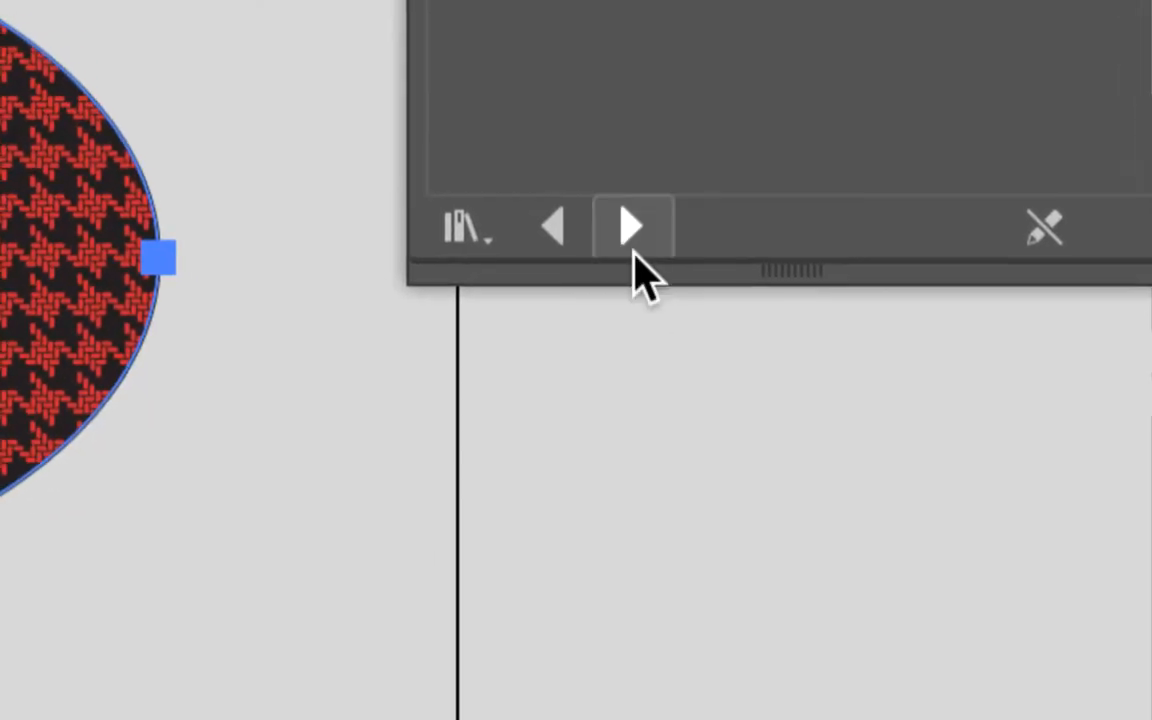
click(634, 250)
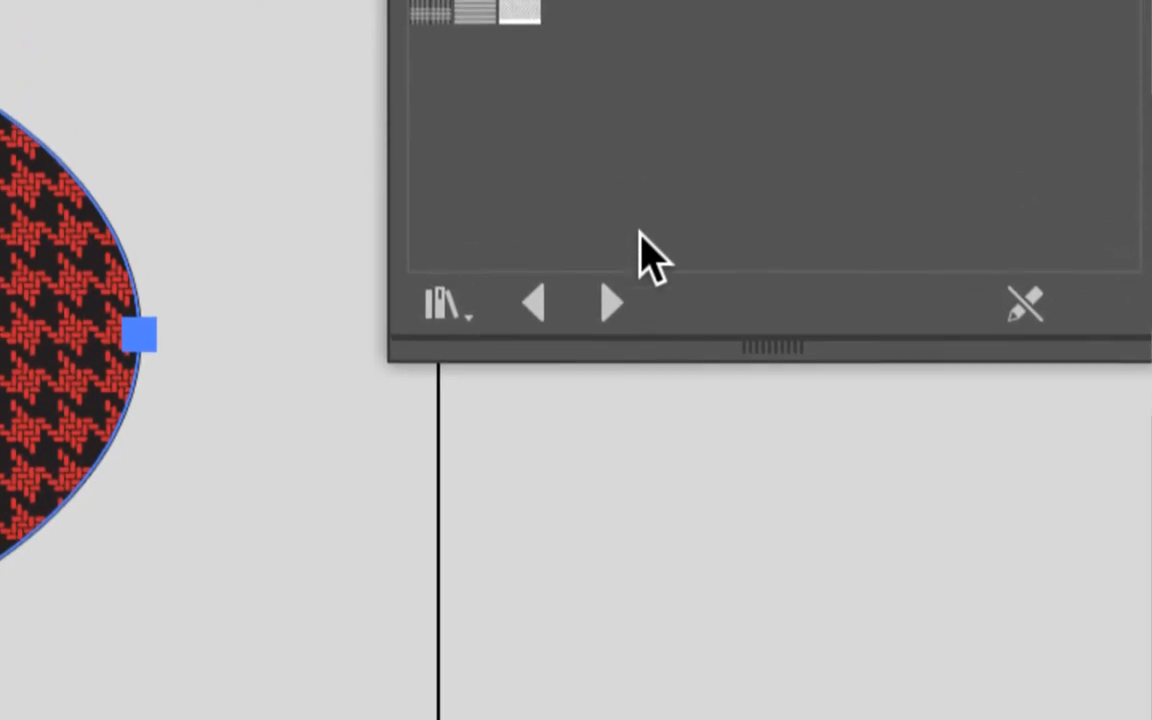
click(616, 302)
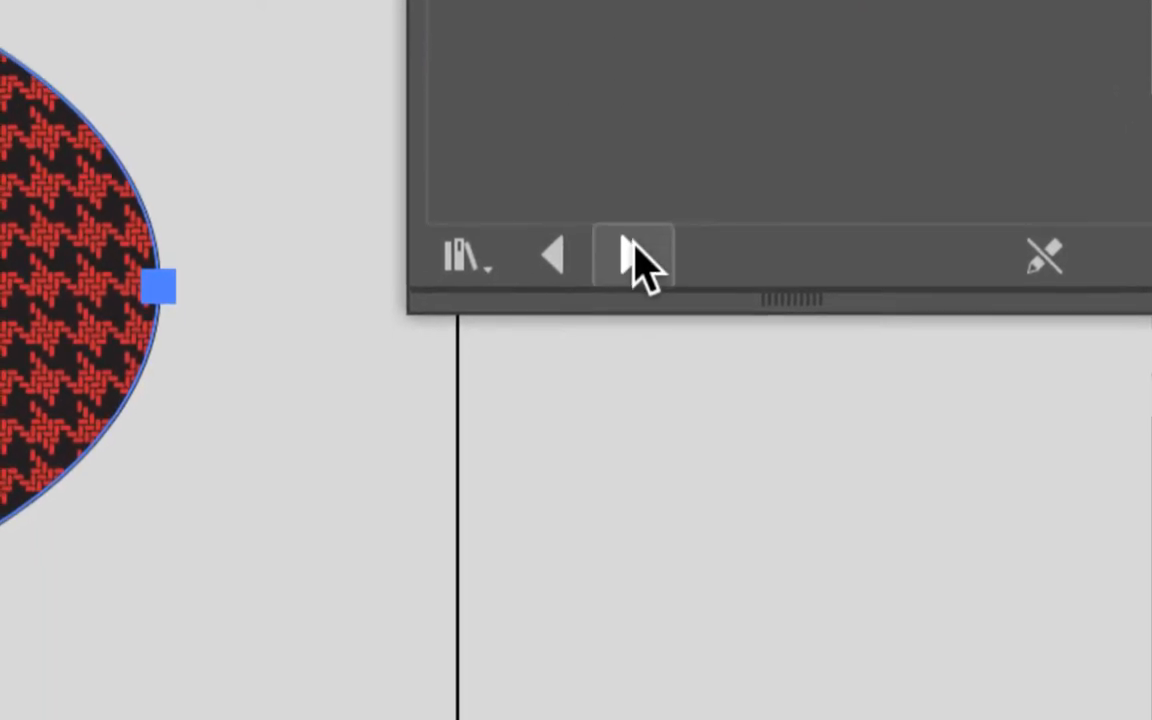
click(634, 258)
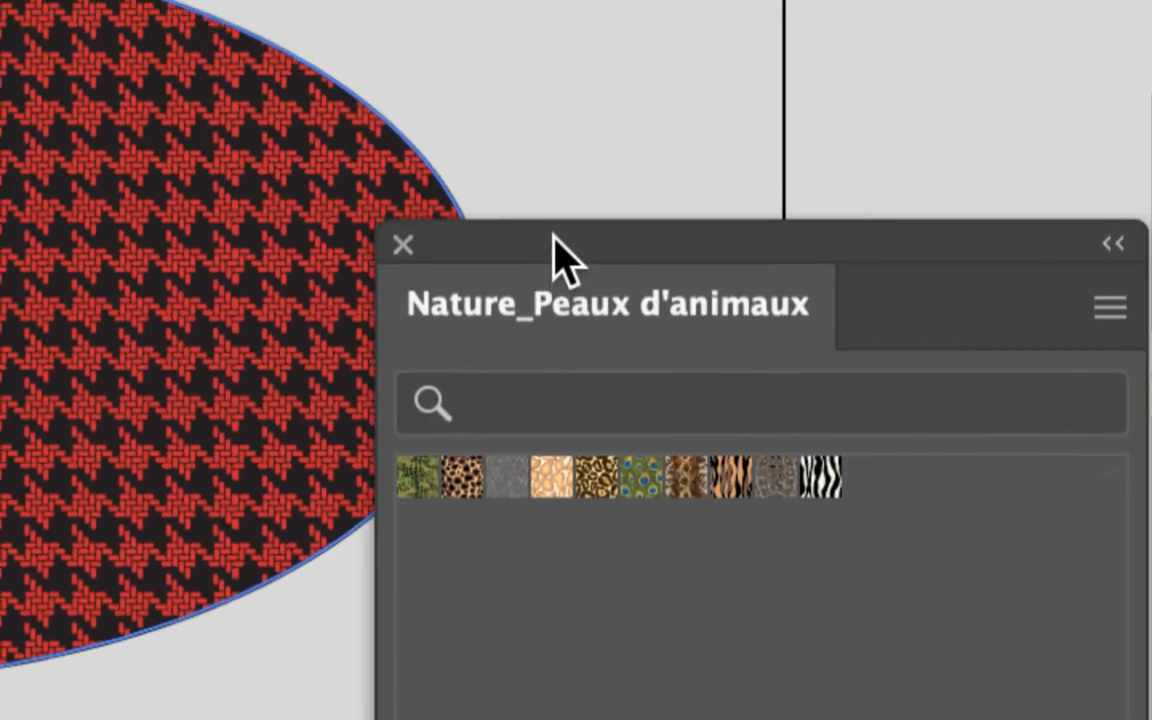
click(558, 358)
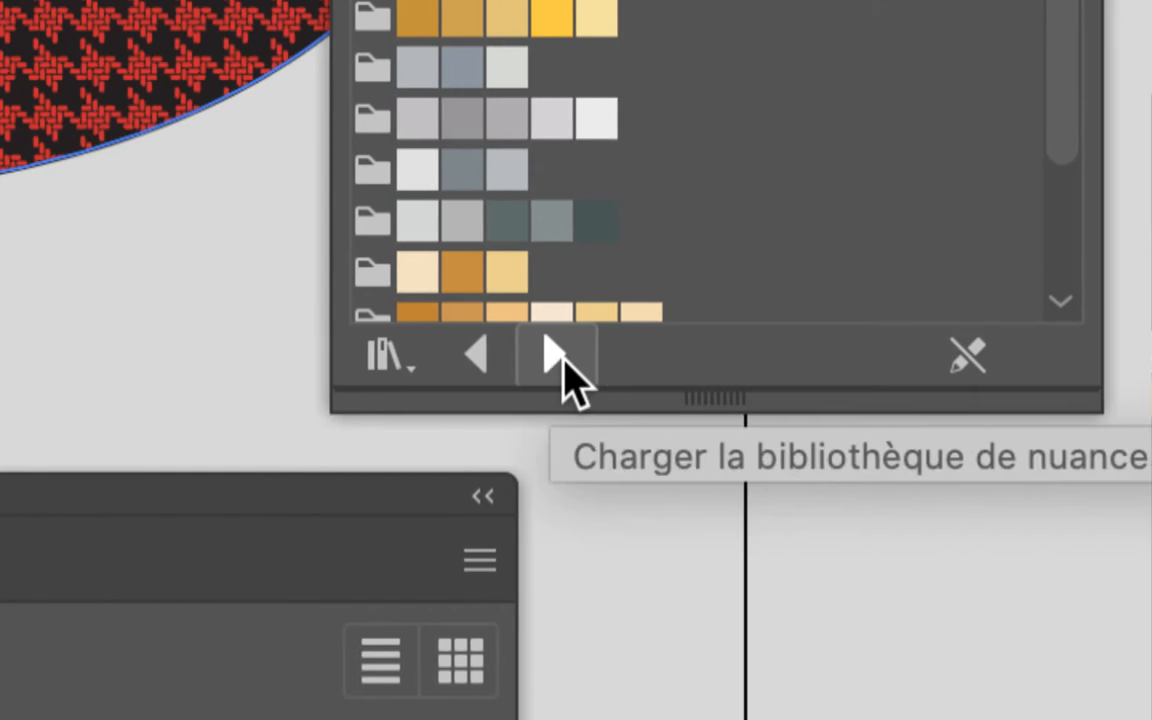
Step: Browse backward through the pattern and colour libraries, and return to the Héritage décoratif library
click(476, 355)
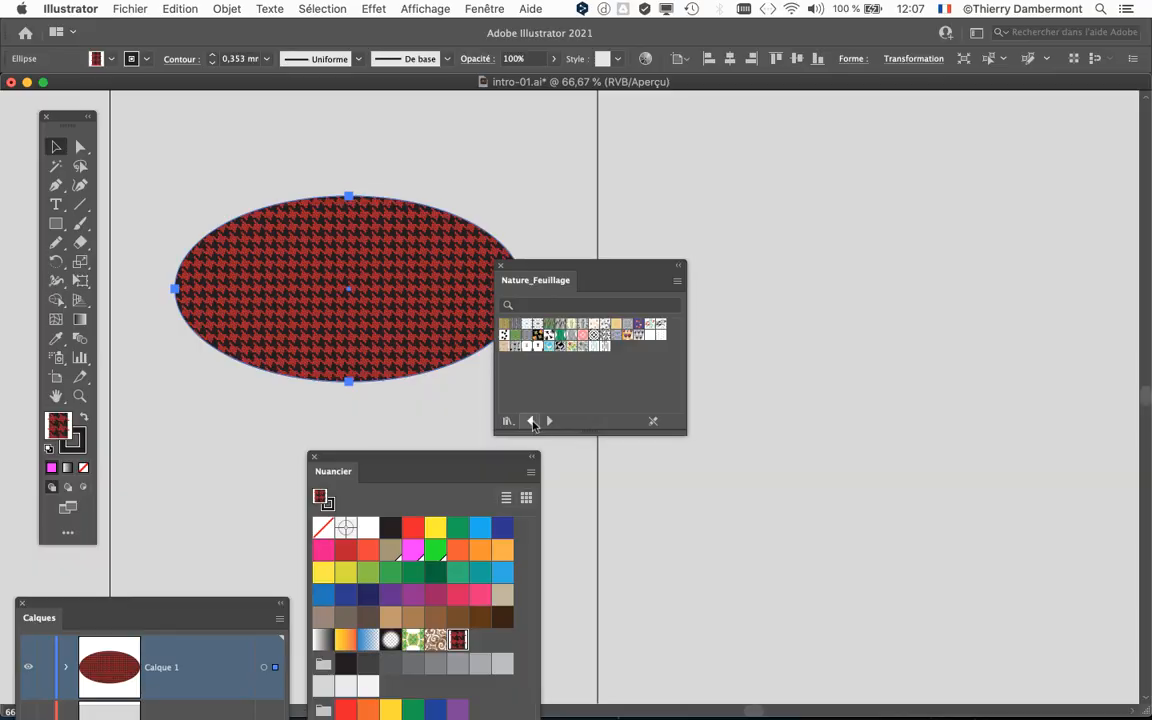
click(532, 421)
click(532, 421)
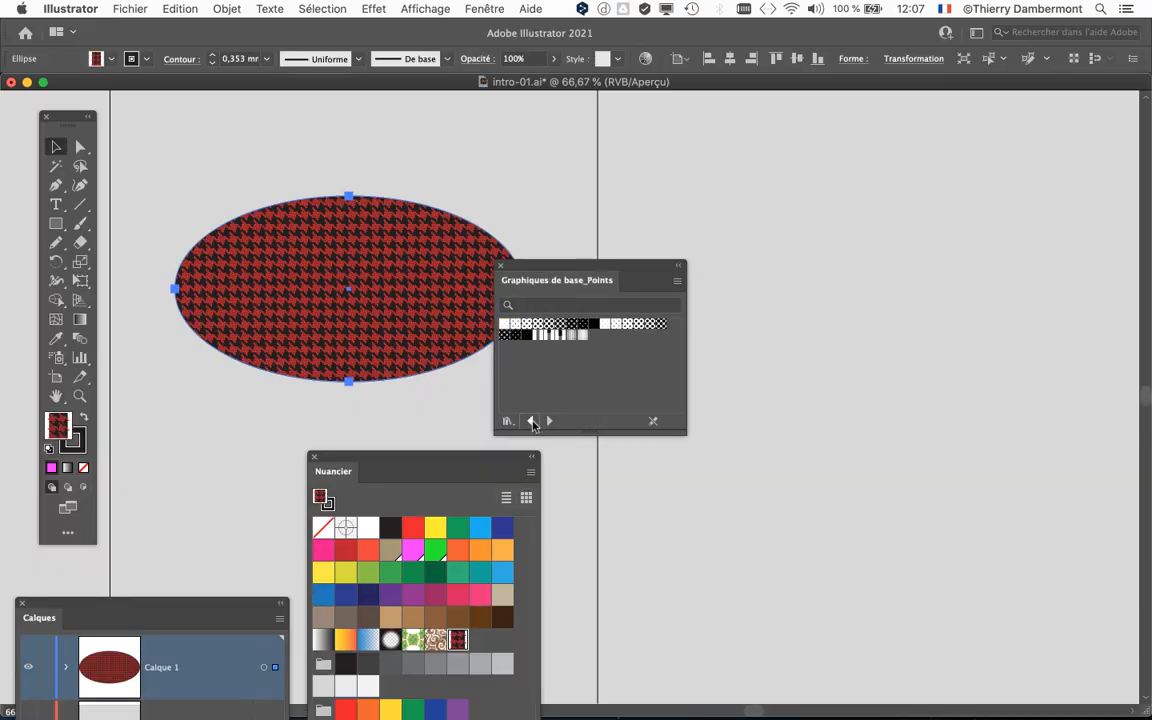
click(532, 421)
click(532, 421)
click(532, 421)
click(532, 421)
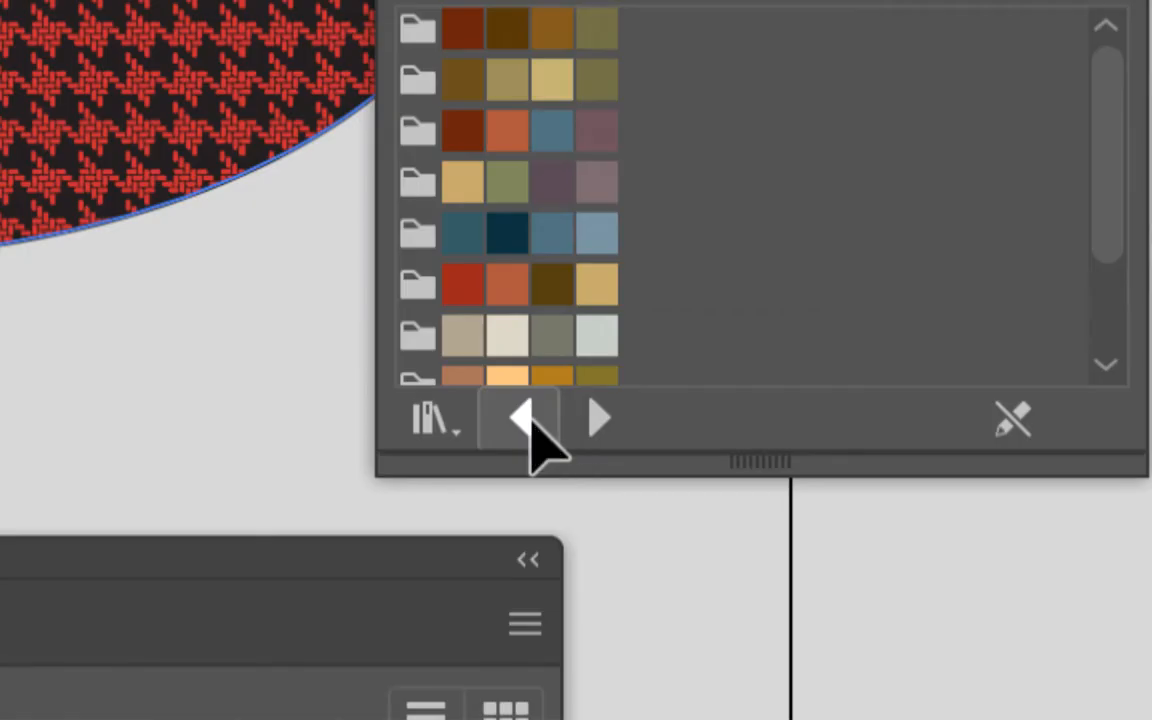
click(532, 421)
click(532, 421)
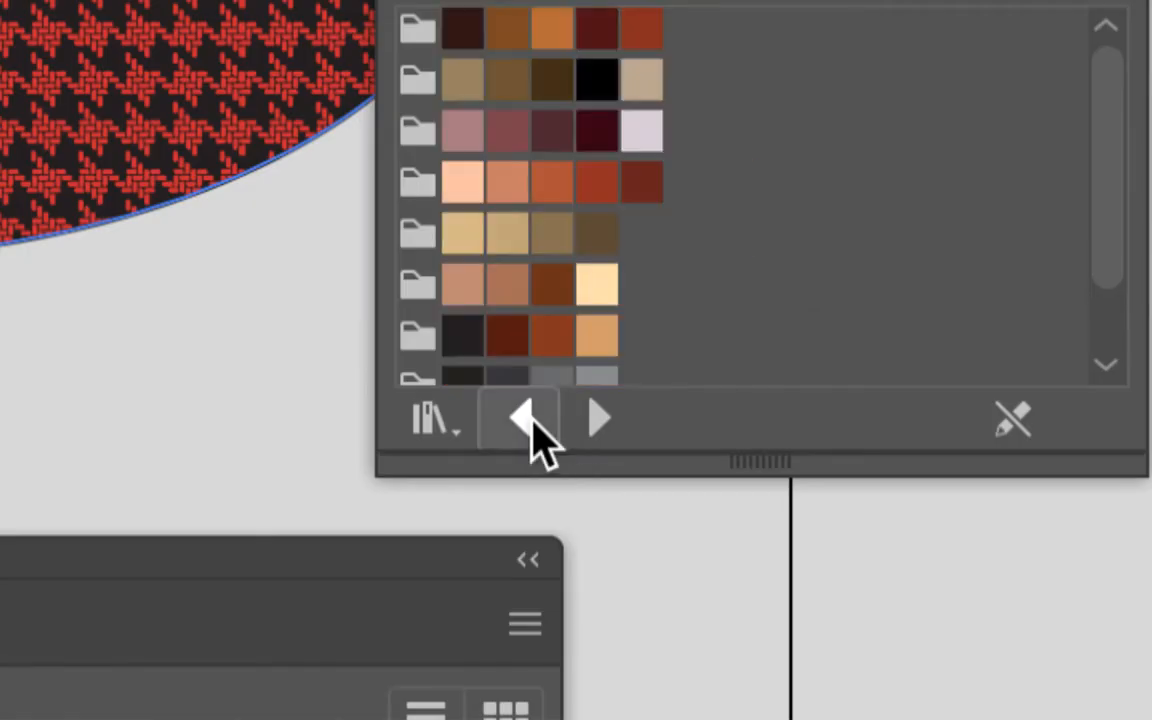
click(532, 421)
click(532, 421)
click(532, 421)
click(532, 421)
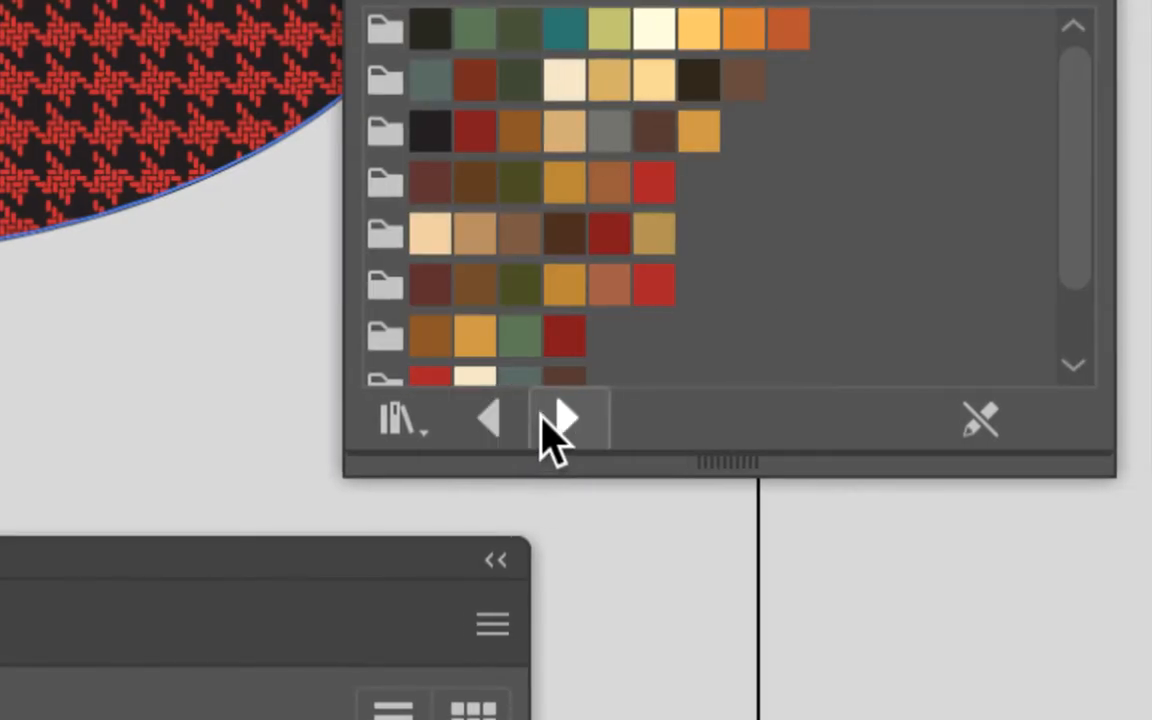
click(585, 420)
click(585, 420)
click(585, 420)
click(585, 420)
click(541, 418)
click(541, 418)
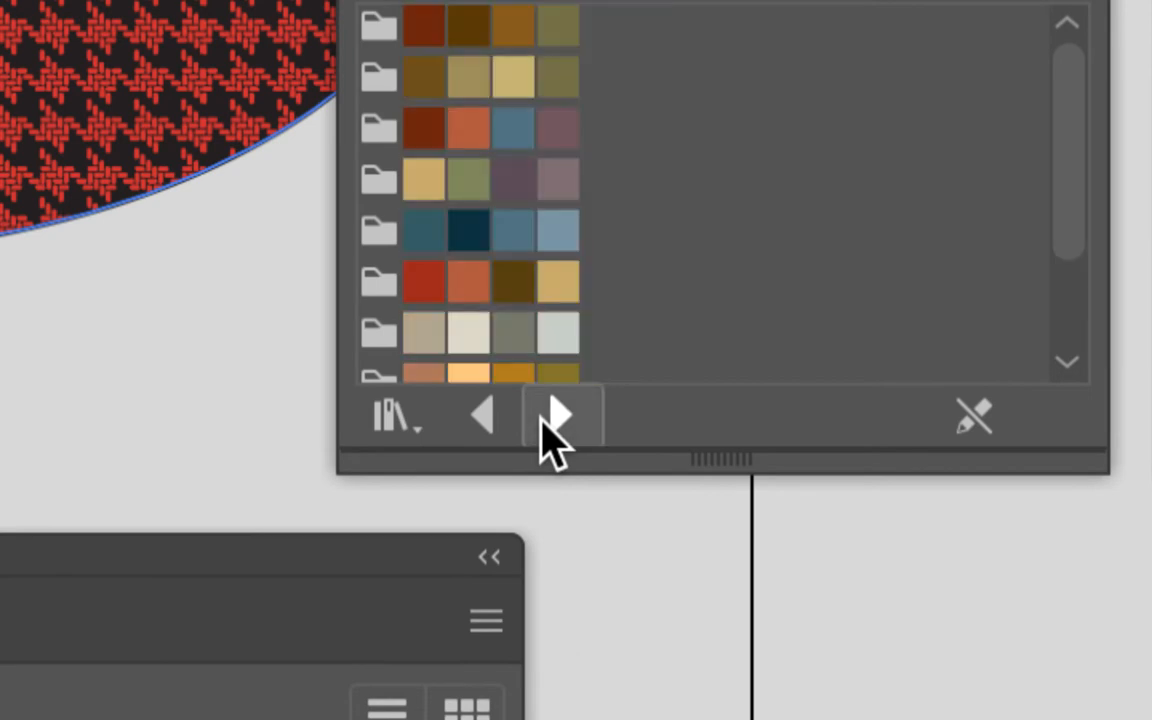
click(541, 418)
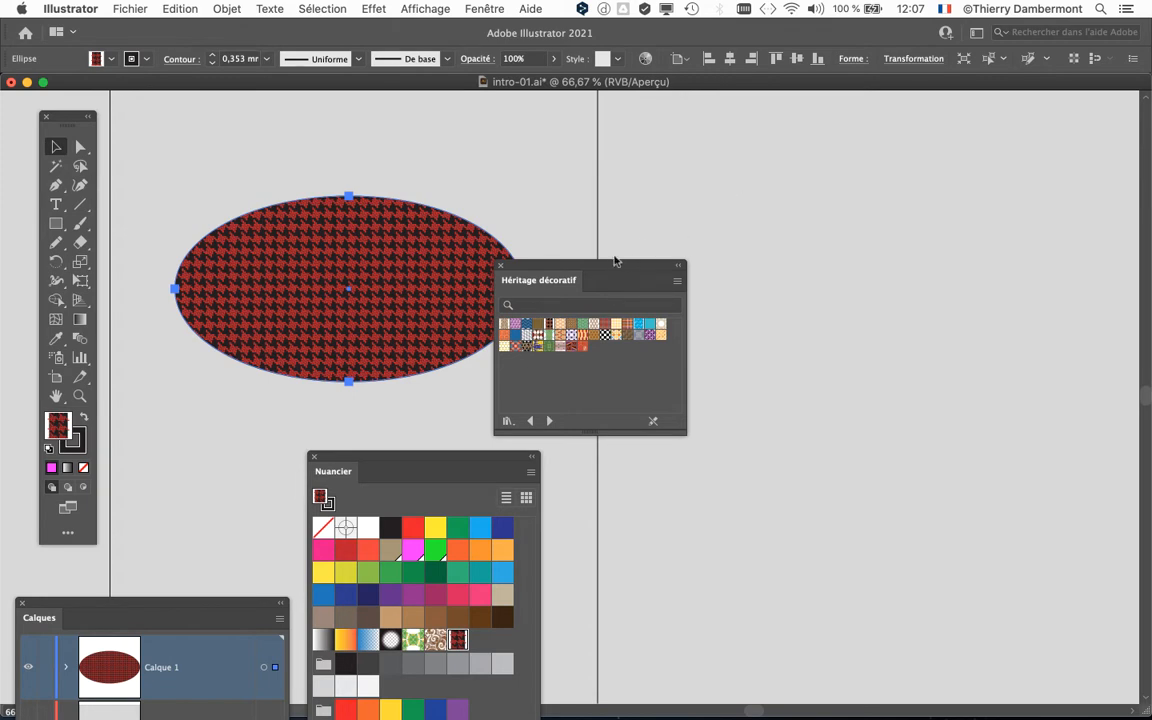
Step: Display the Héritage décoratif swatches as large thumbnails and enlarge the panel to fit all of them, keeping it clear of the ellipse
drag(615, 261, 761, 141)
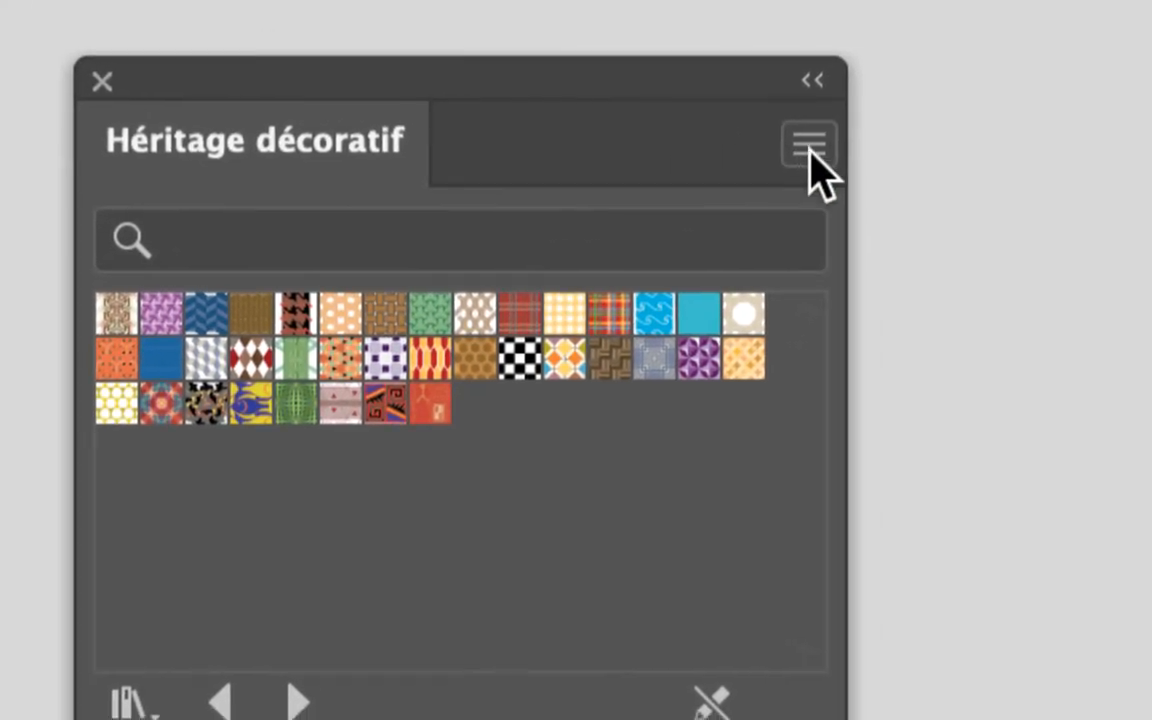
click(810, 145)
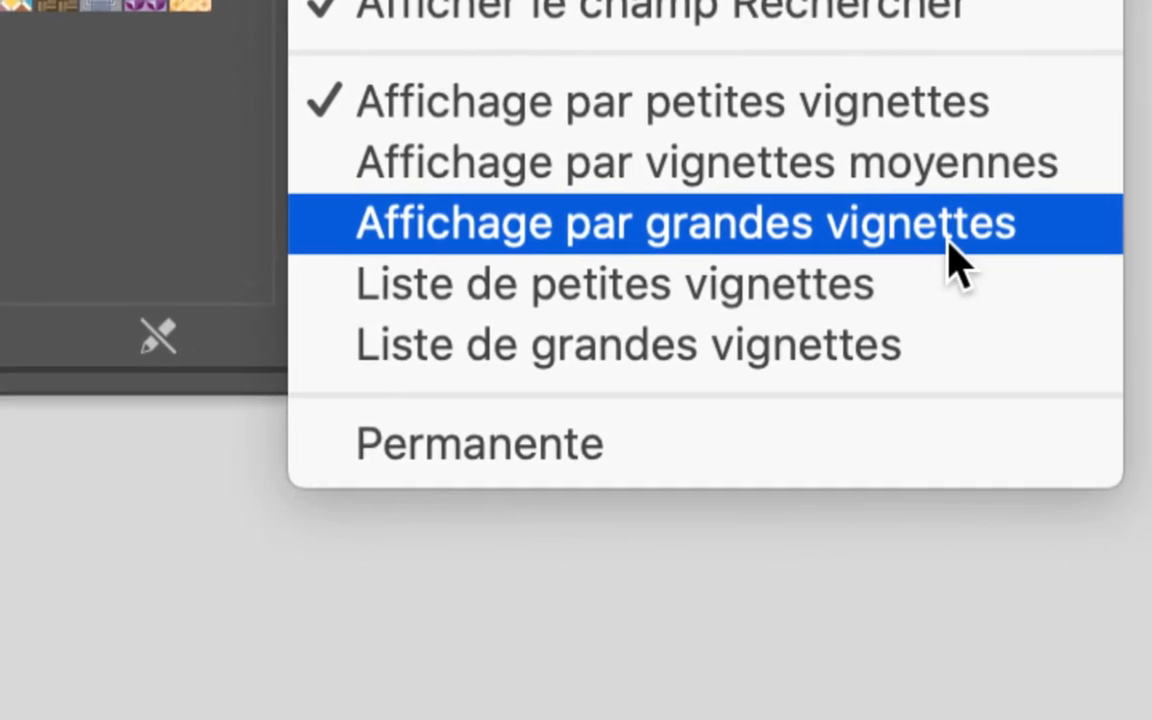
click(958, 262)
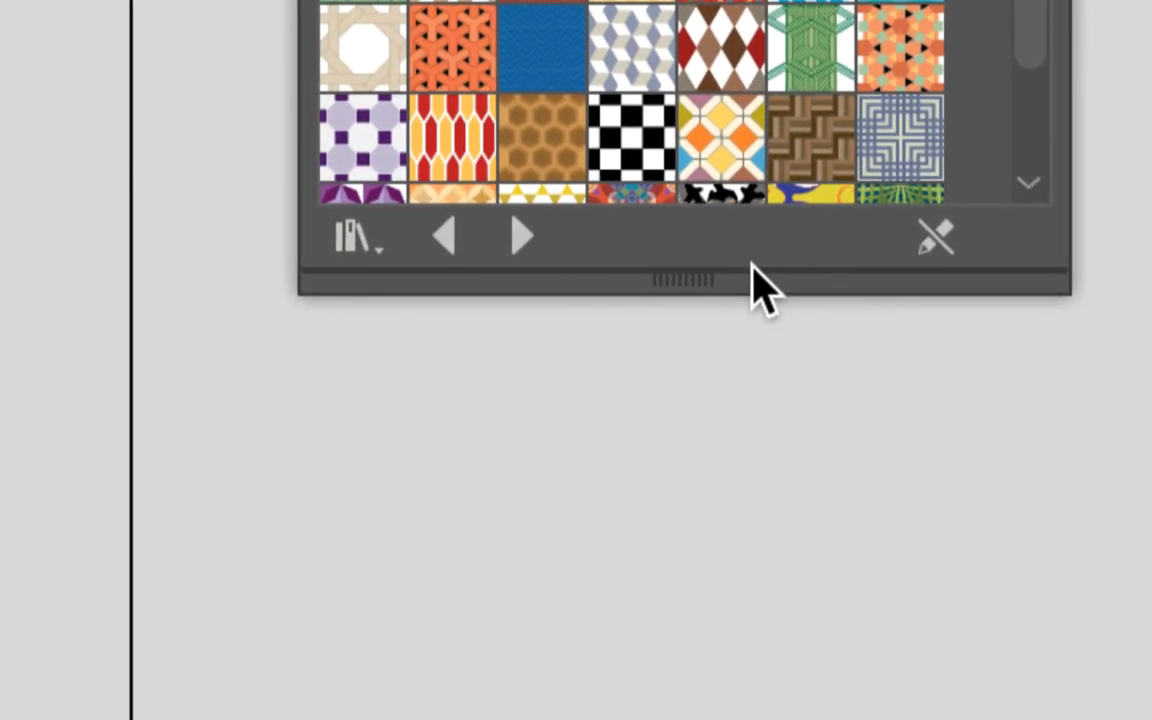
drag(752, 272, 676, 527)
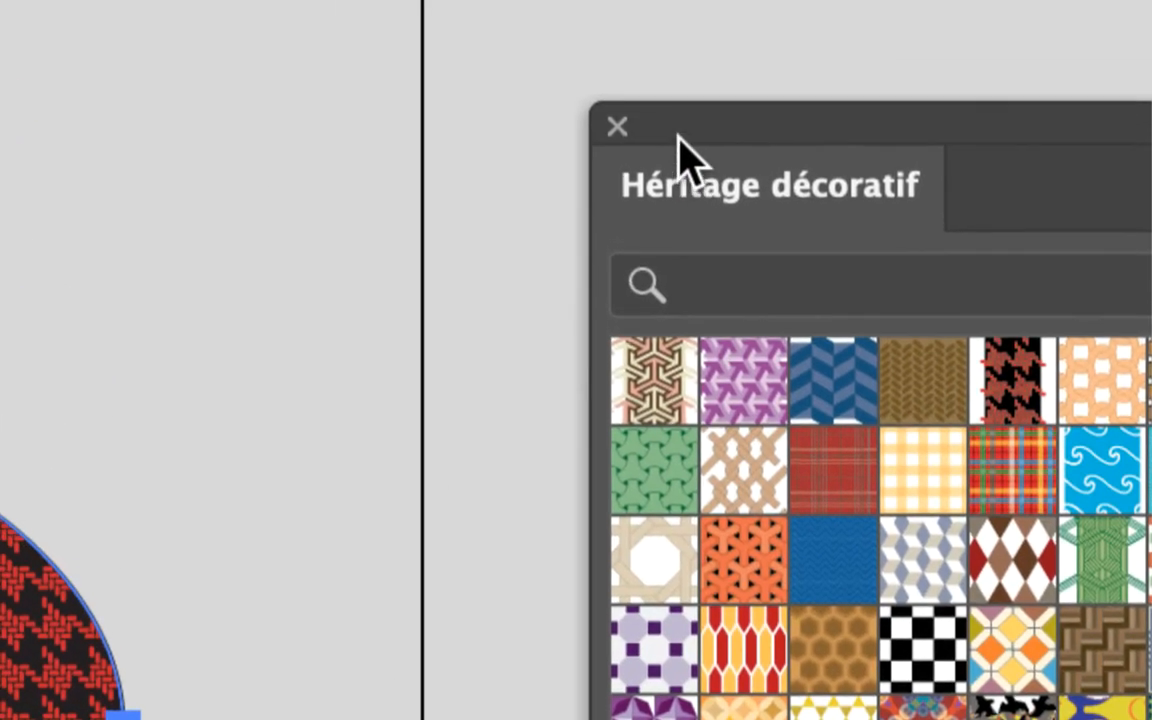
drag(627, 10, 201, 76)
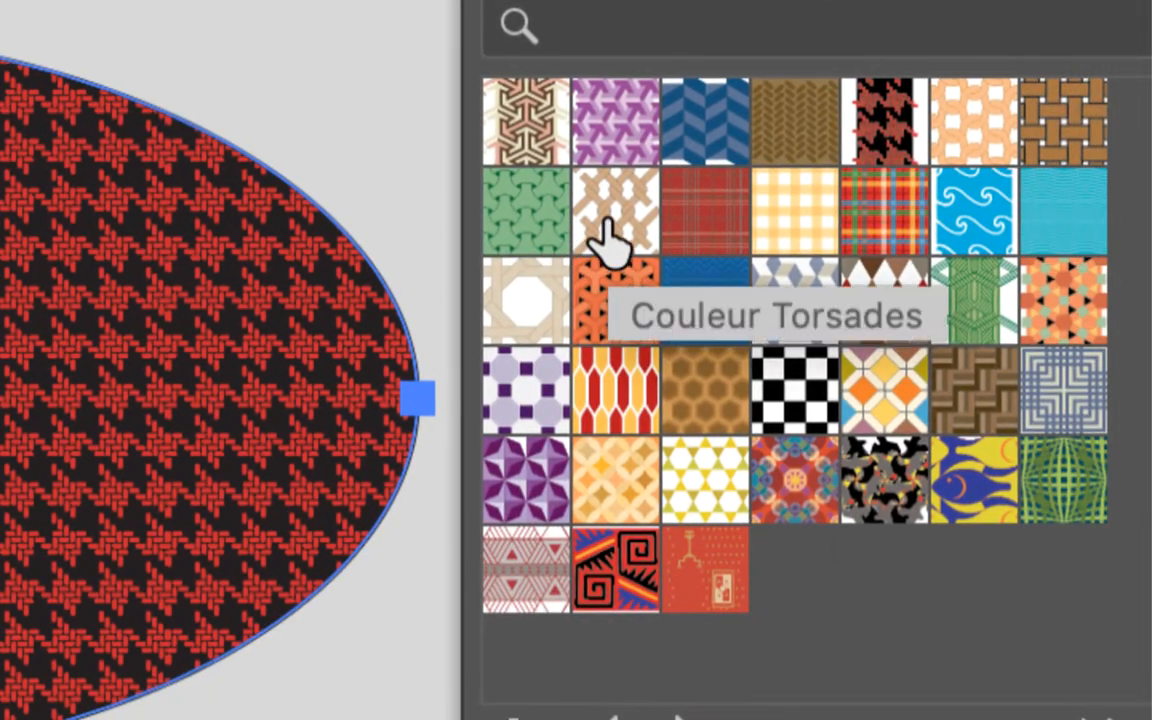
Step: Fill the ellipse with the Couleur Torsades pattern and replace it with the green interlocking pattern from Héritage décoratif
click(606, 242)
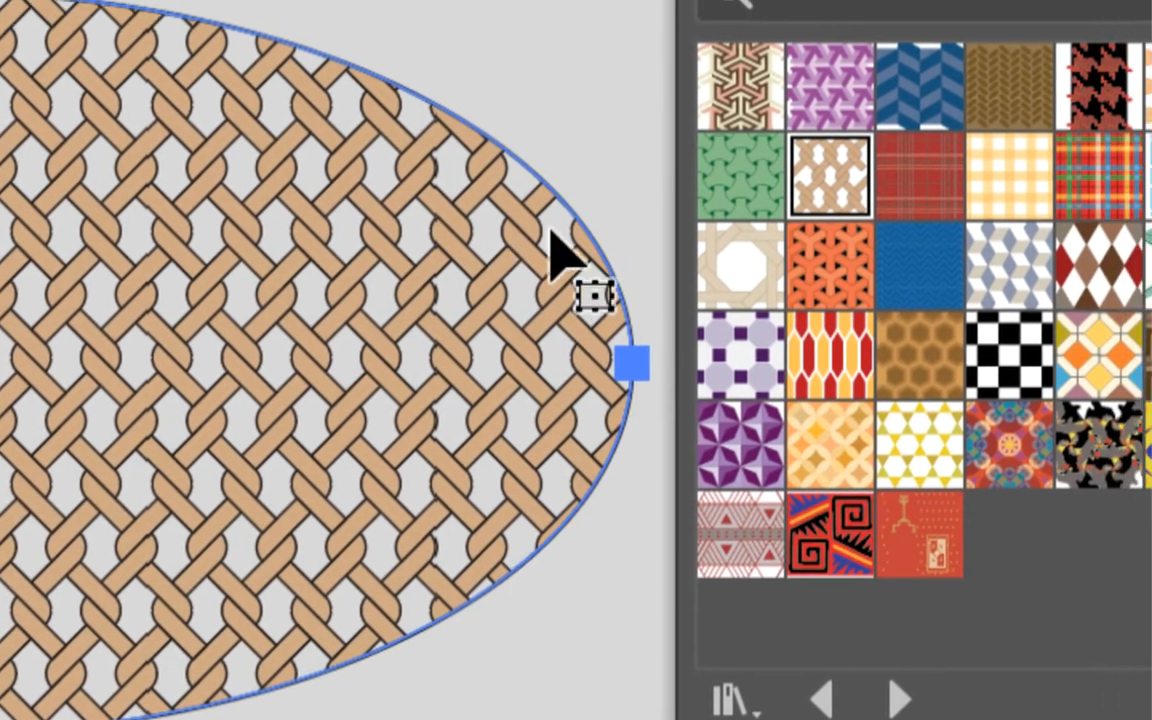
click(728, 200)
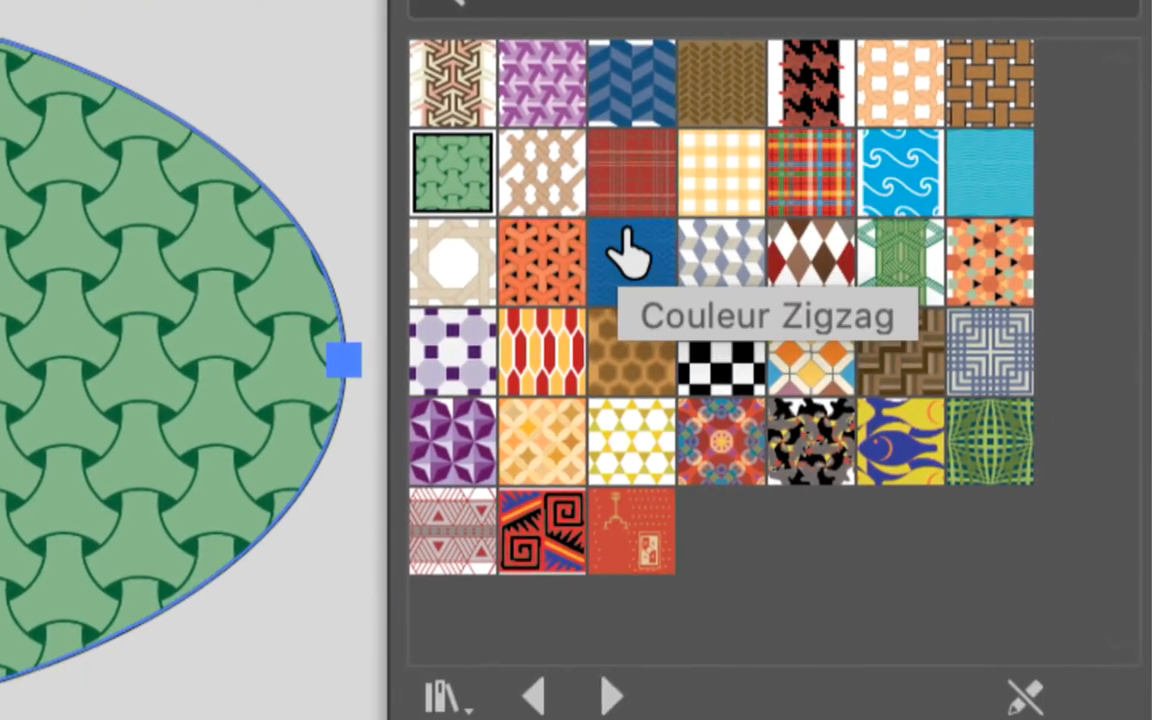
Step: Fill the ellipse in turn with the yellow gingham, purple octagon, Couleur Etoiles 3D and finally Couleur Vagues patterns
click(695, 195)
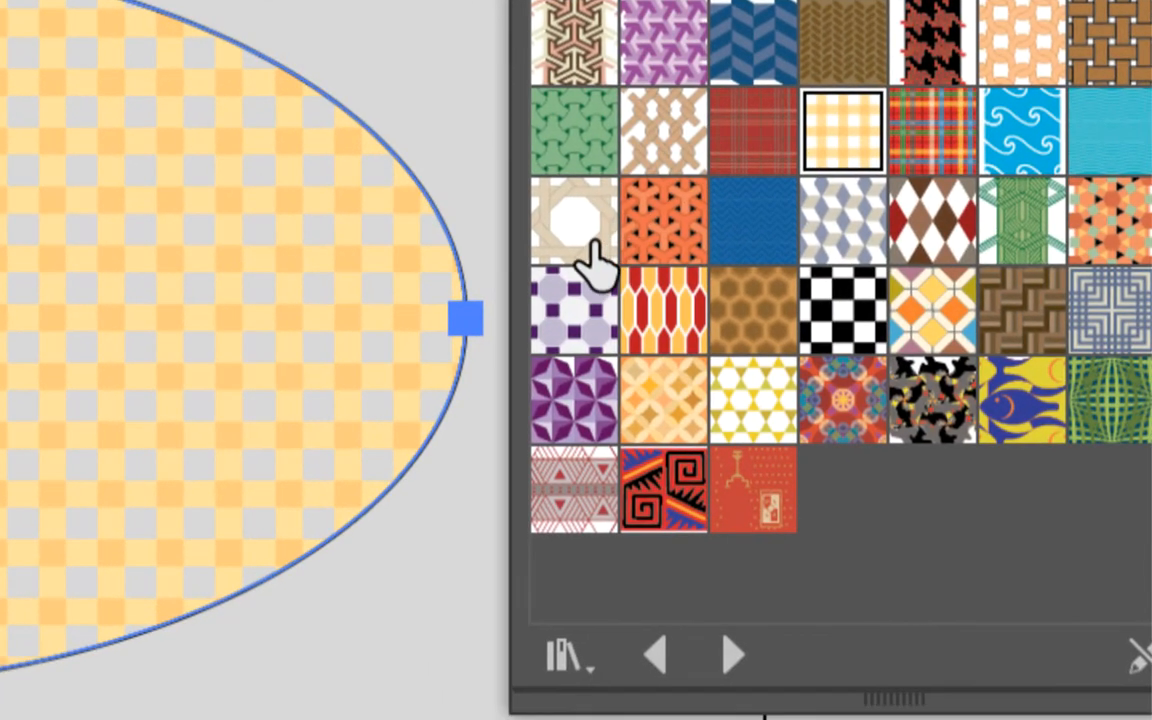
click(585, 312)
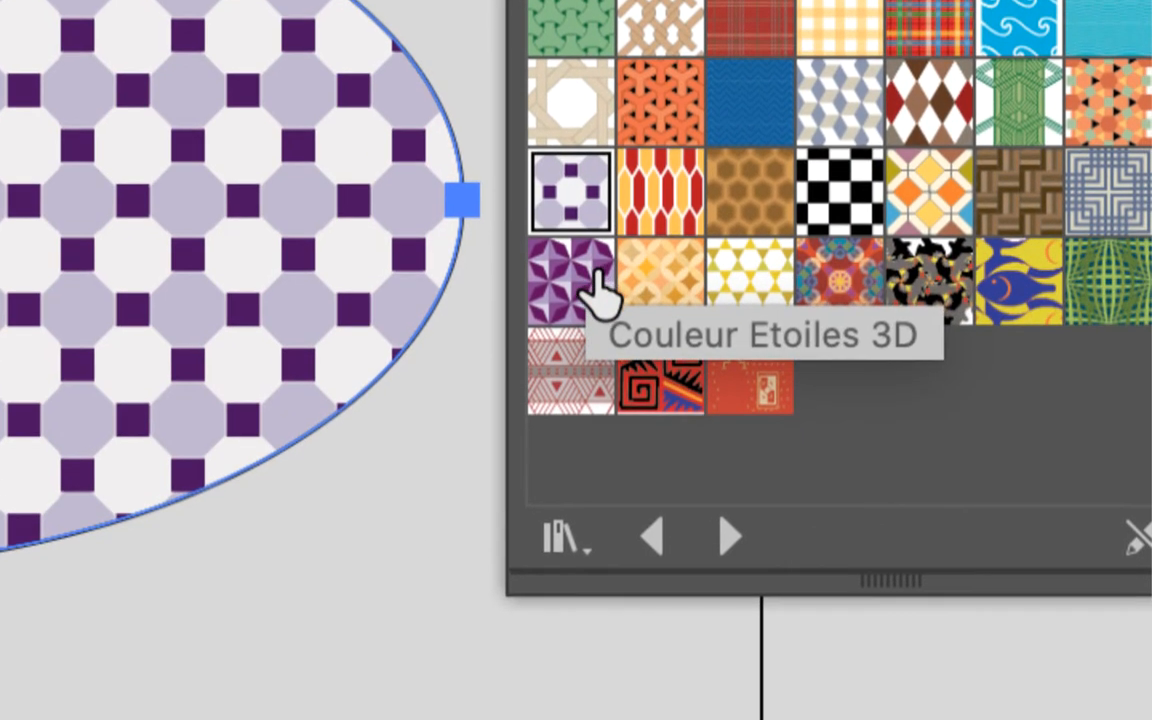
click(602, 326)
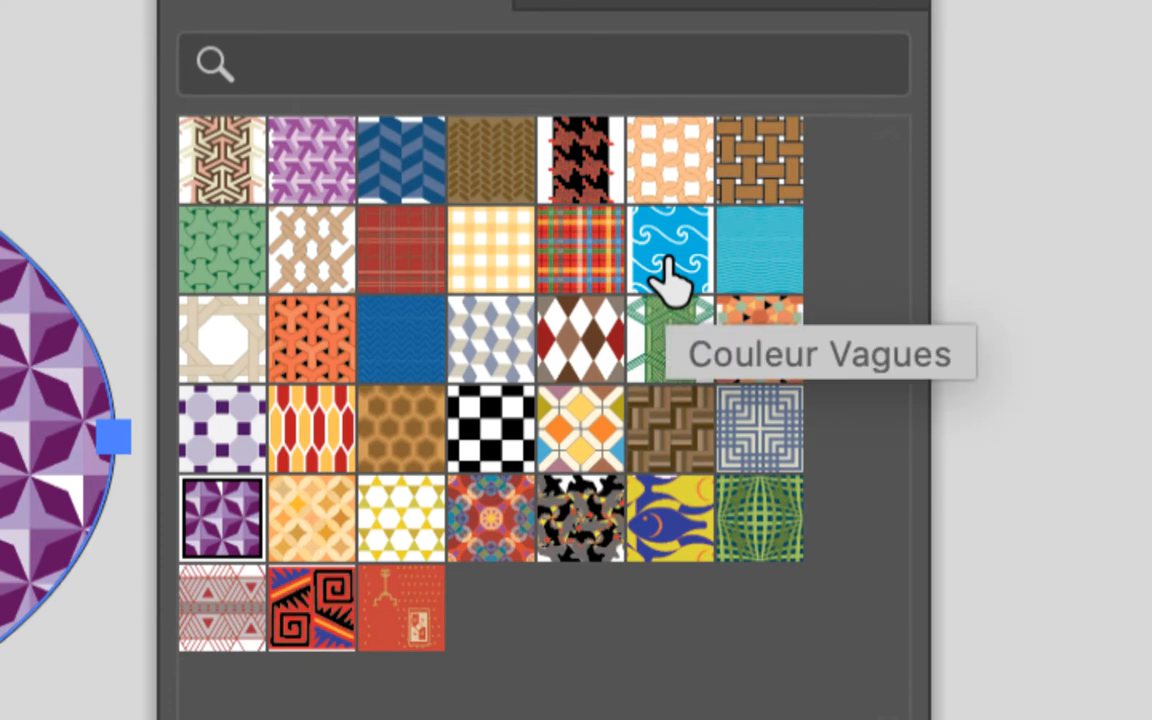
click(670, 275)
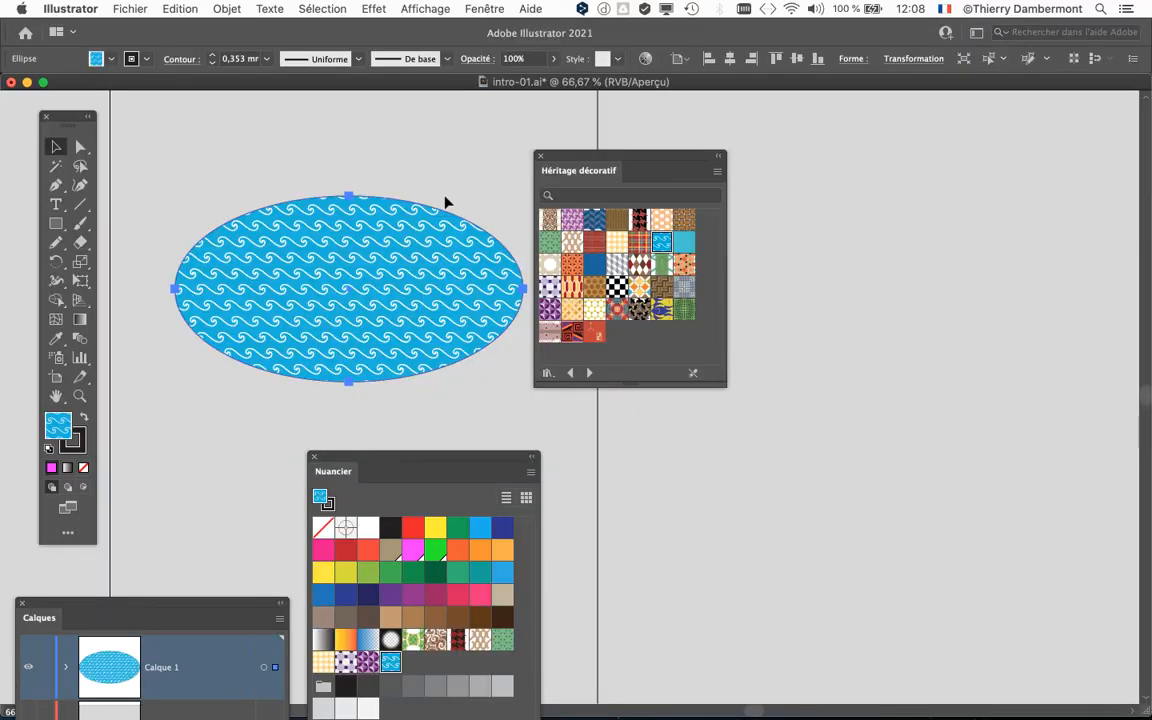
Step: Rearrange the Calques, Héritage décoratif and Nuancier panels so that they sit clear of the ellipse
drag(228, 611, 1045, 118)
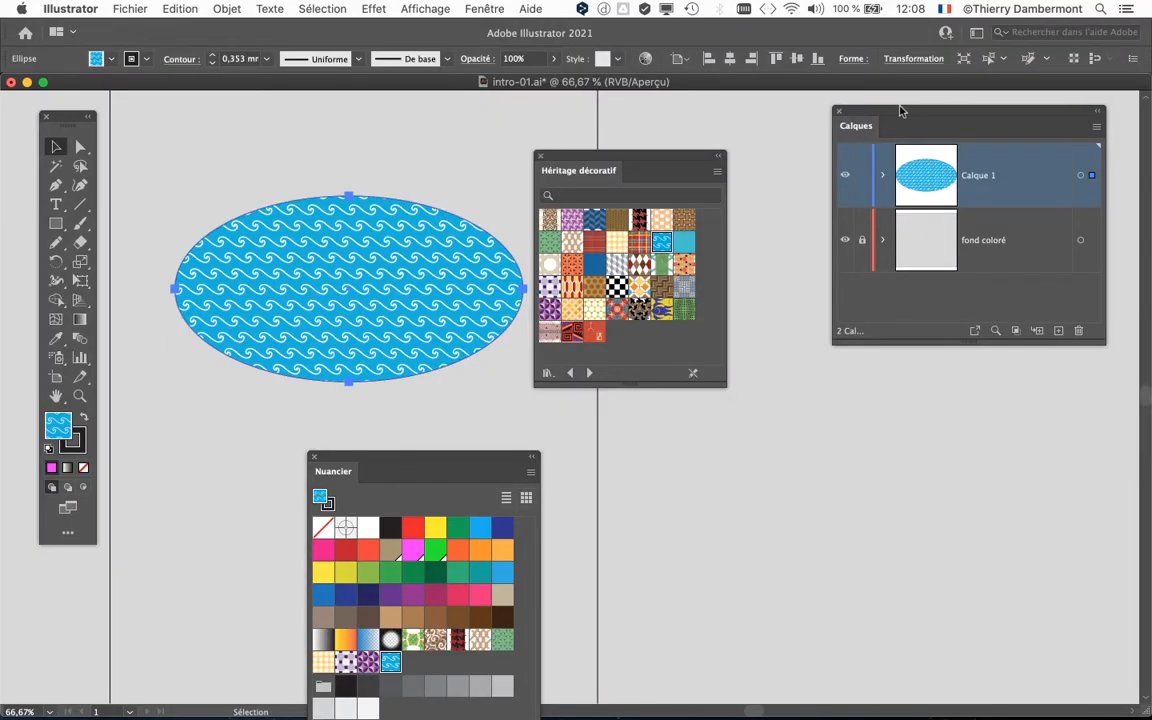
drag(896, 110, 1018, 100)
drag(652, 163, 829, 144)
scroll(288, 284, up, 1)
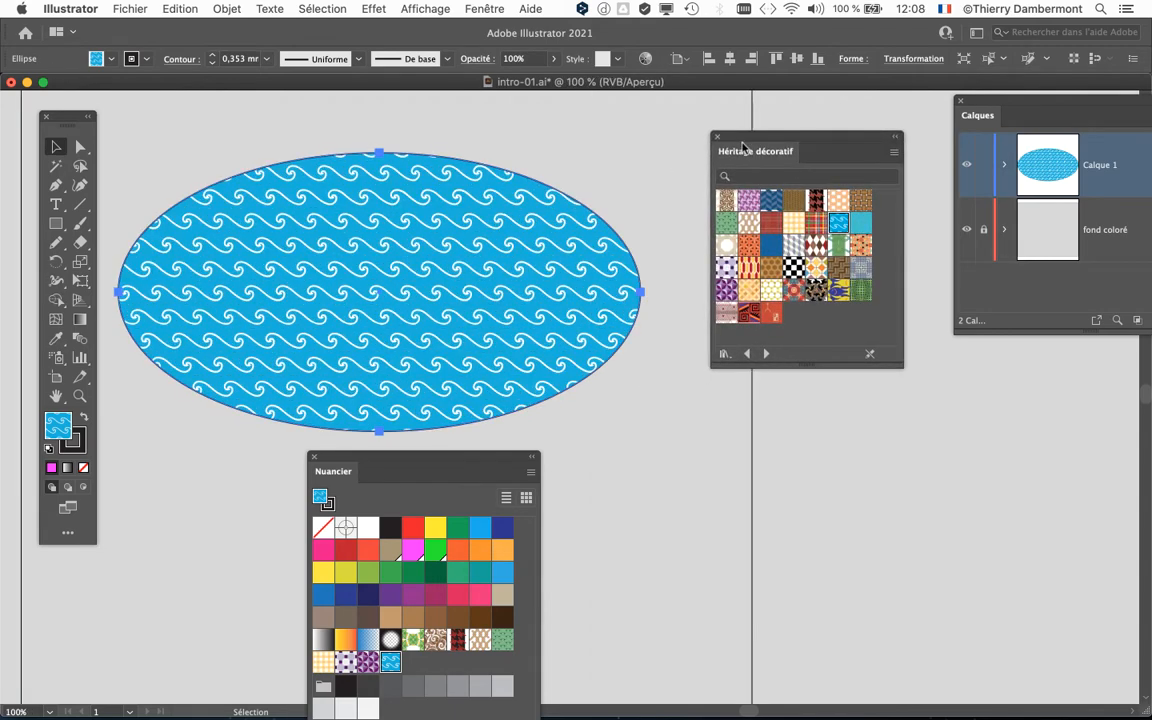
drag(745, 151, 768, 144)
drag(485, 471, 1020, 509)
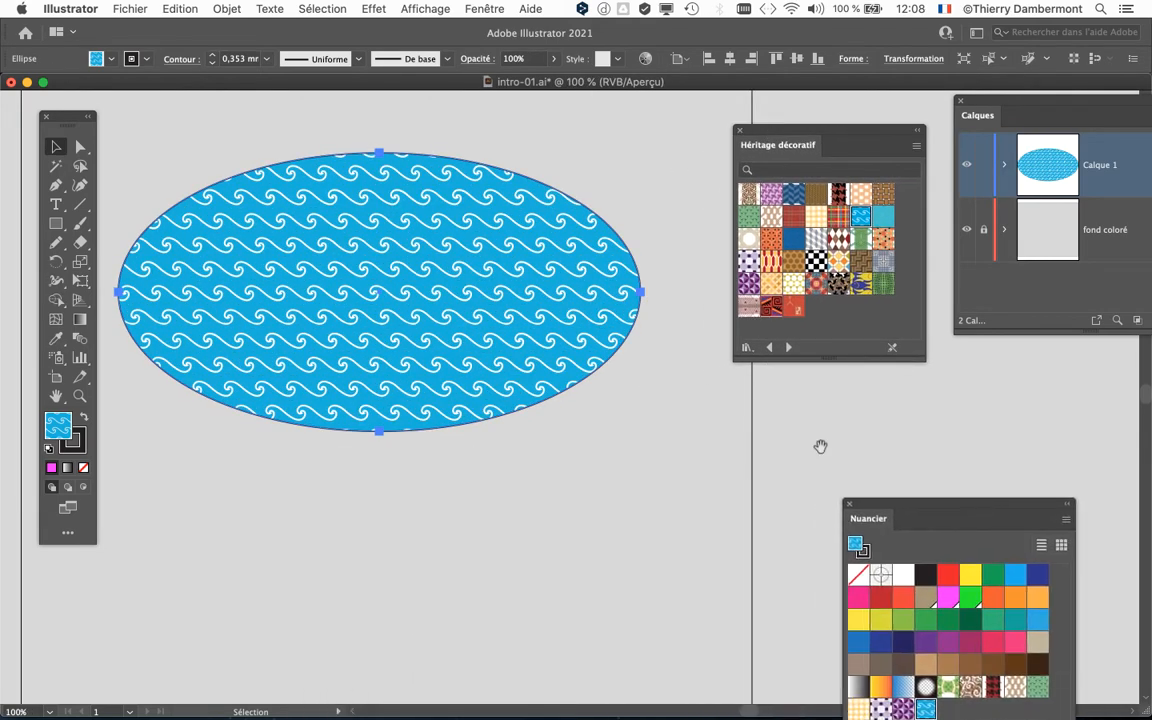
scroll(820, 445, left, 5)
drag(798, 138, 839, 128)
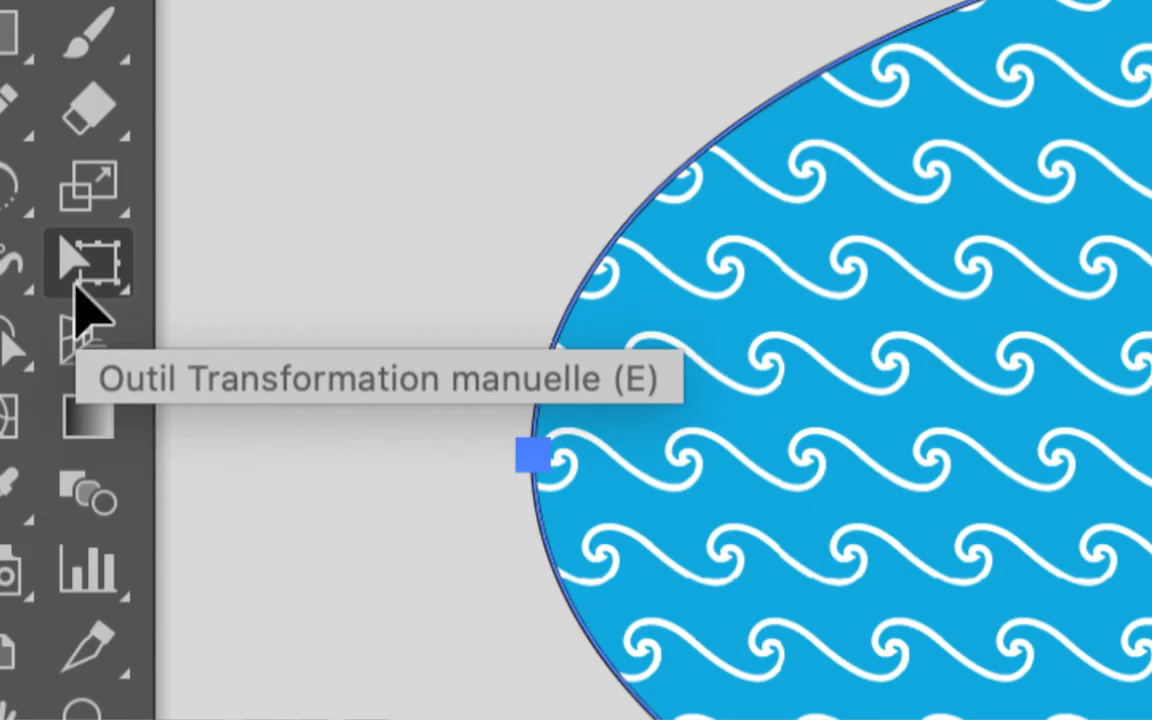
Step: Scale the ellipse down proportionally to about two thirds of its size with the Free Transform tool
click(83, 288)
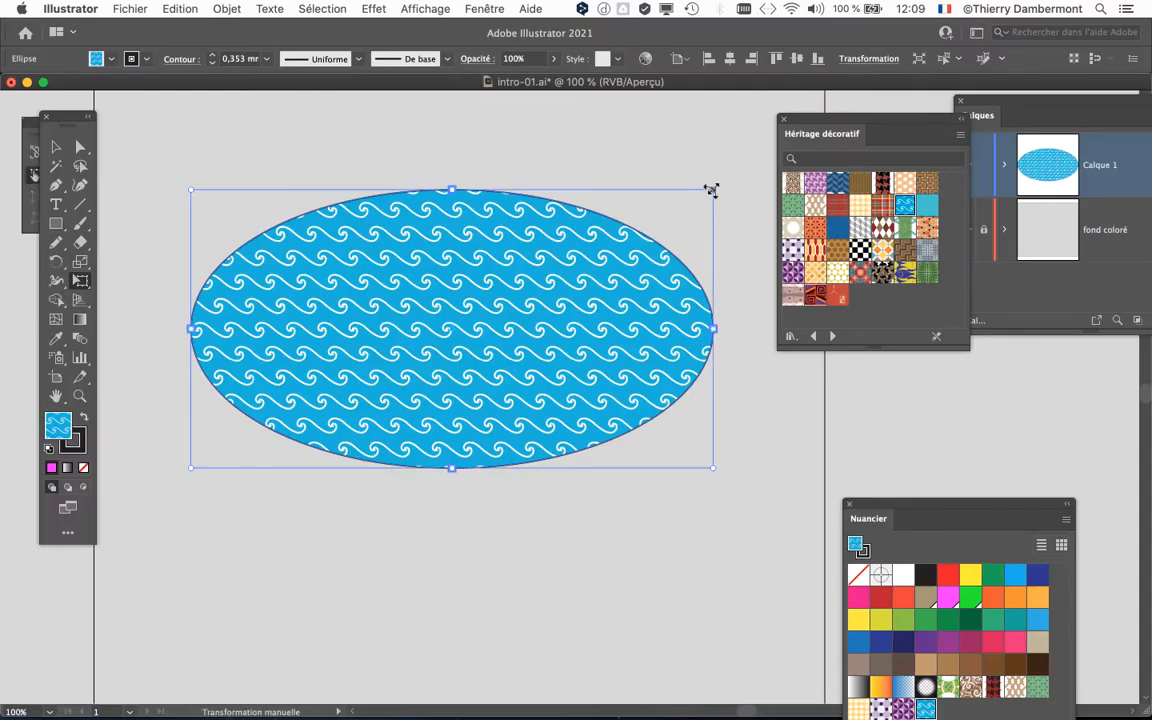
drag(711, 190, 517, 268)
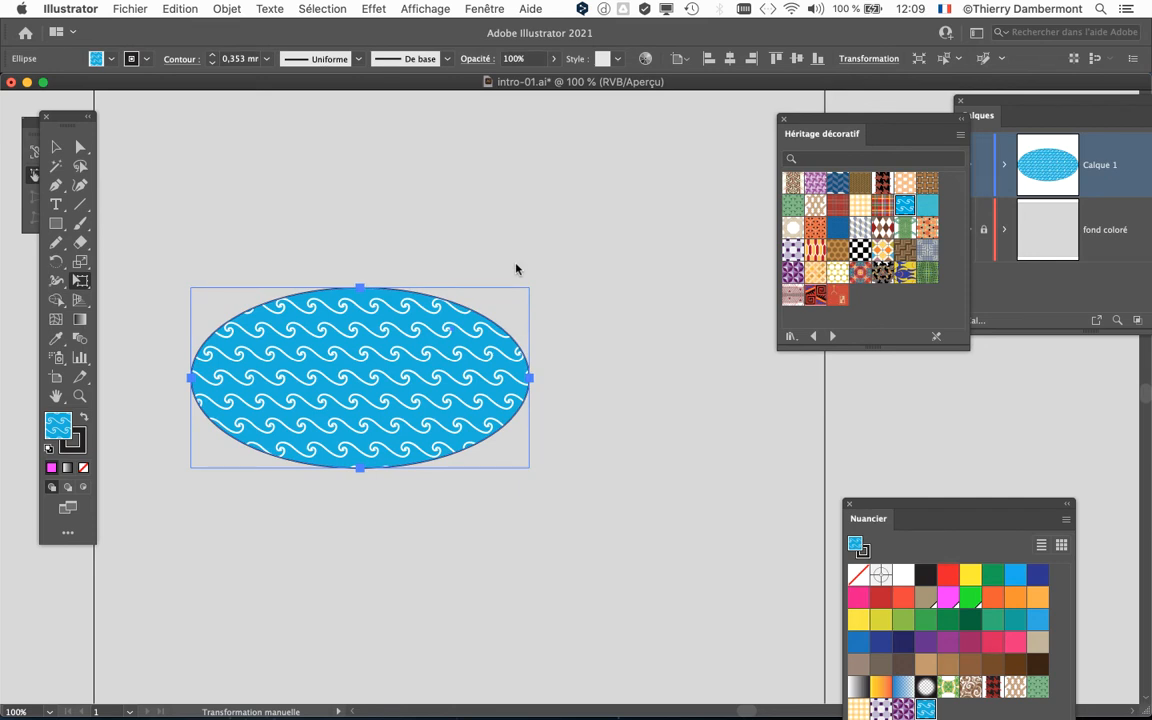
drag(517, 268, 516, 266)
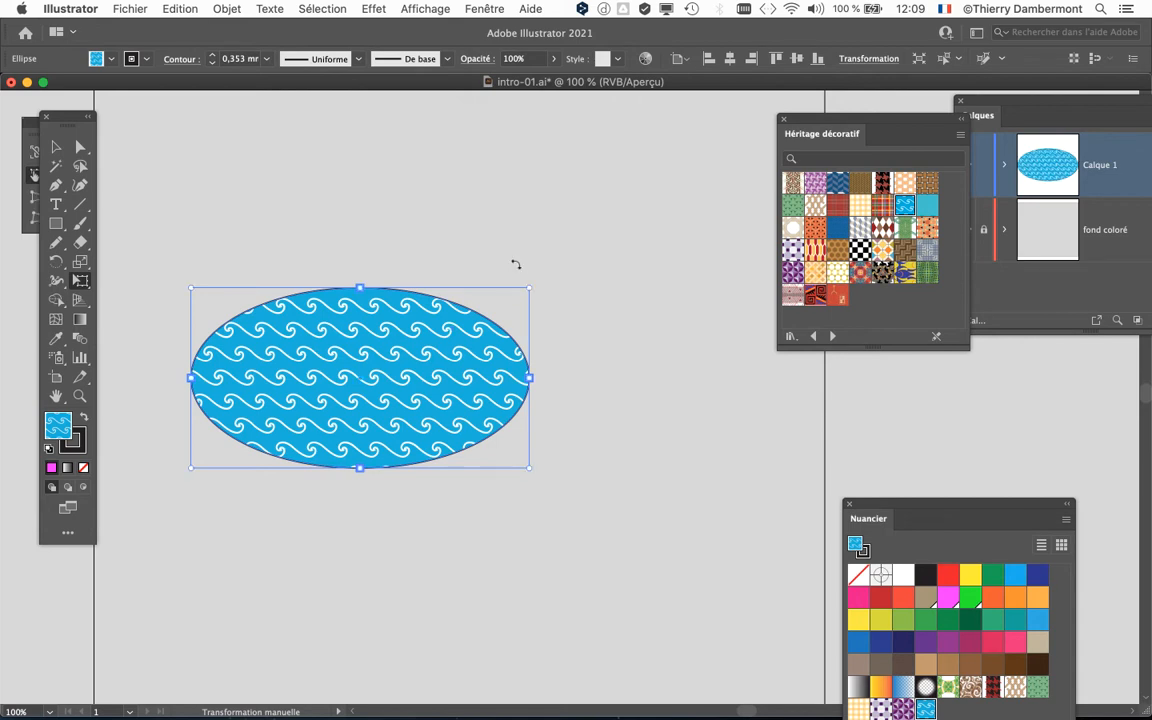
Step: Display the system keyboard viewer, examine the modifier keys used for transforming, and close the viewer
click(945, 9)
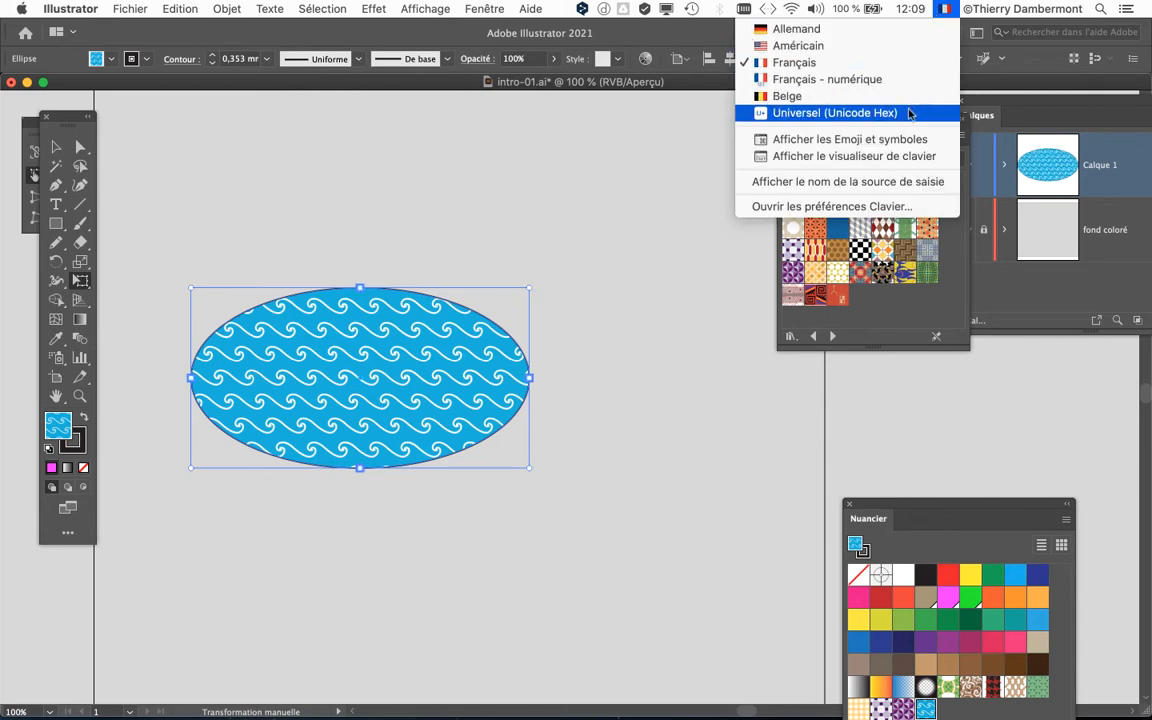
click(818, 156)
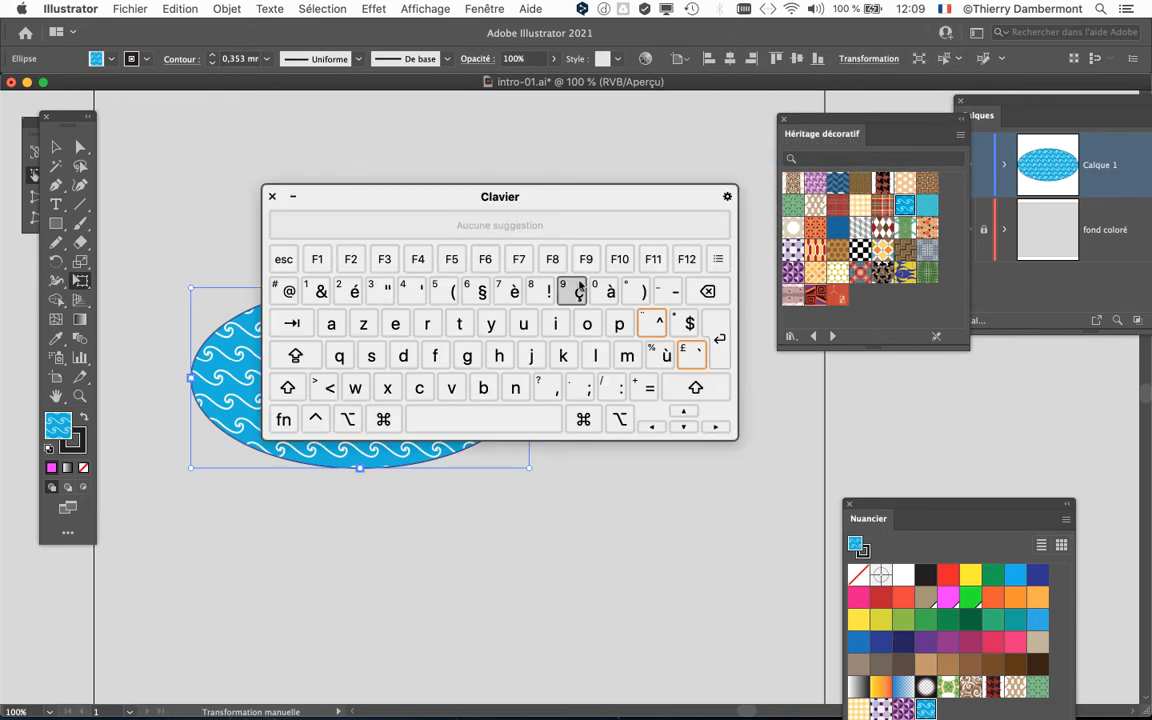
drag(463, 199, 591, 149)
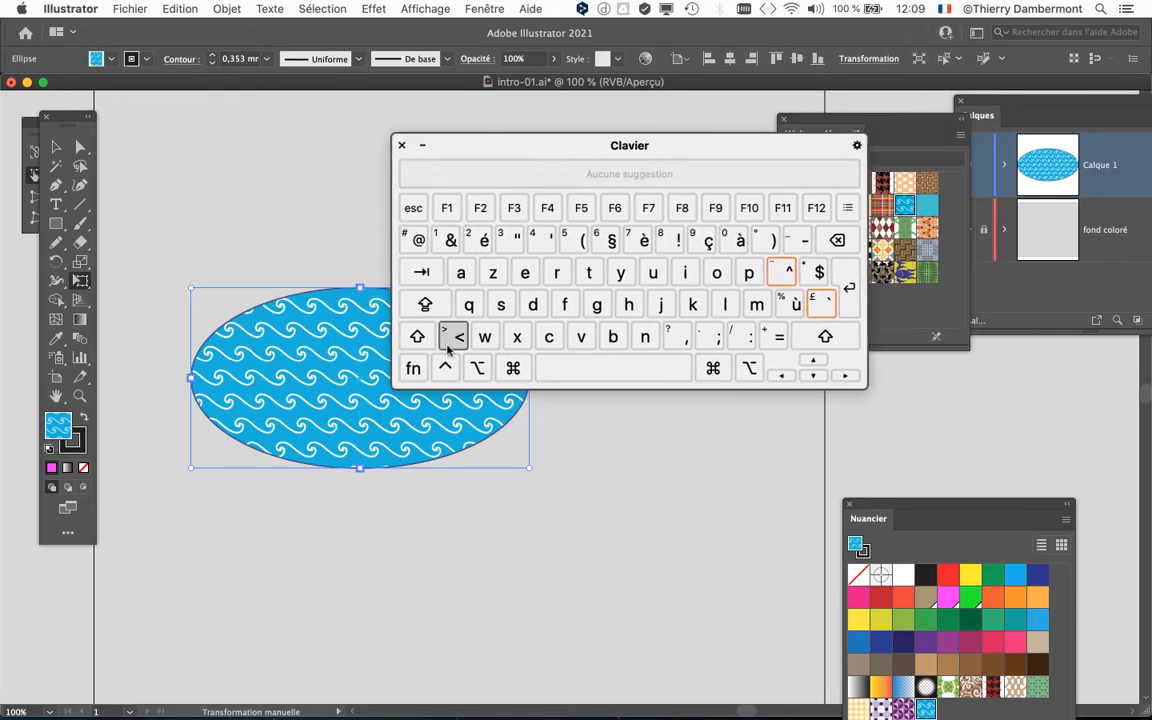
key(alt+super+8)
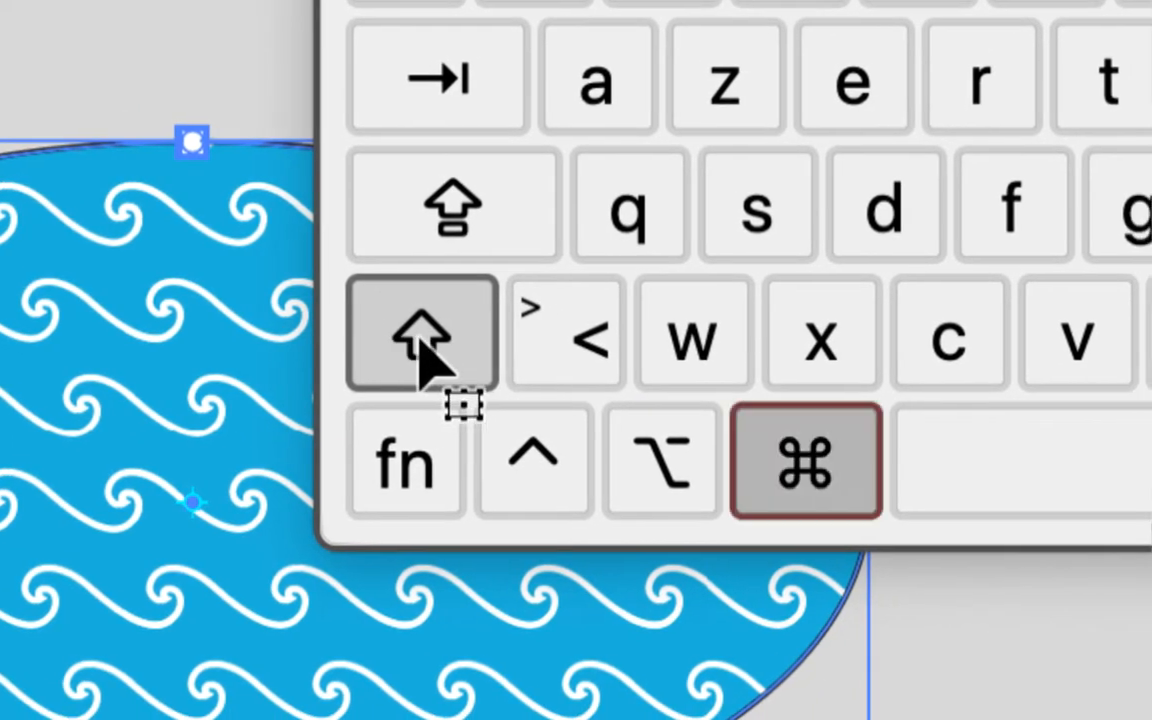
key(alt+super+8)
click(402, 144)
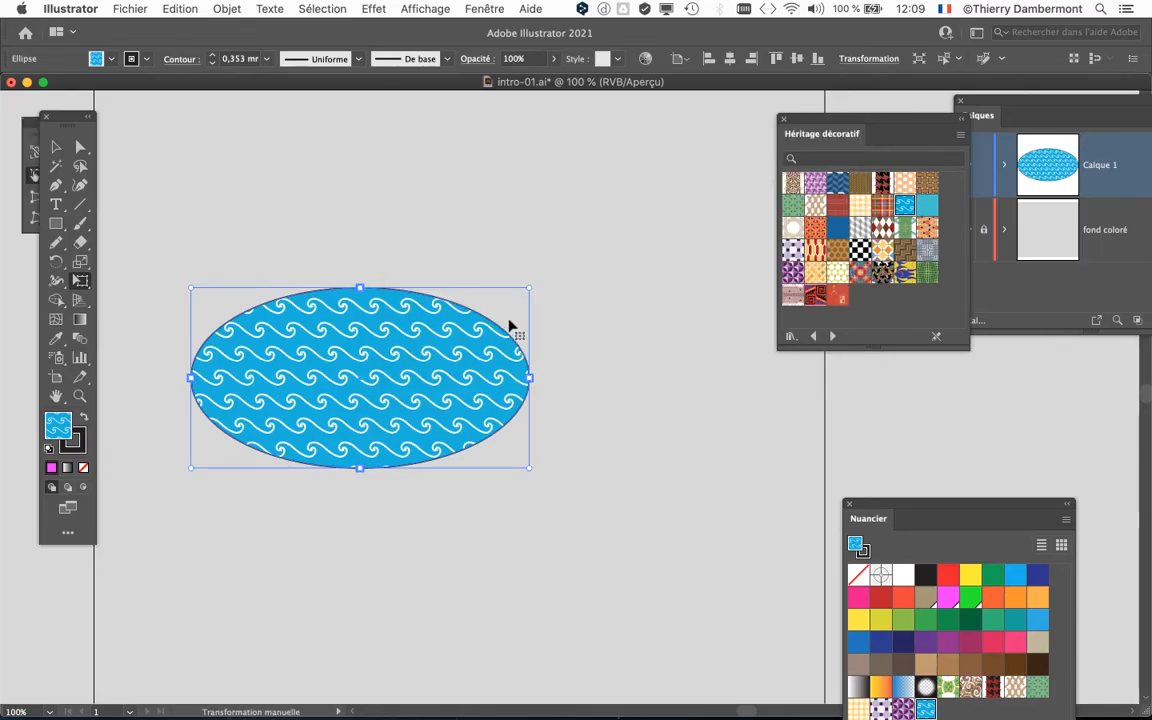
Step: Enlarge the ellipse slightly in proportion and rotate it freely until it slants diagonally upward to the right
mouse_move(528, 288)
mouse_down()
mouse_move(637, 221)
mouse_move(666, 188)
mouse_move(306, 406)
mouse_move(613, 256)
mouse_move(745, 118)
mouse_move(694, 200)
mouse_move(668, 214)
mouse_move(702, 177)
mouse_move(530, 267)
mouse_up()
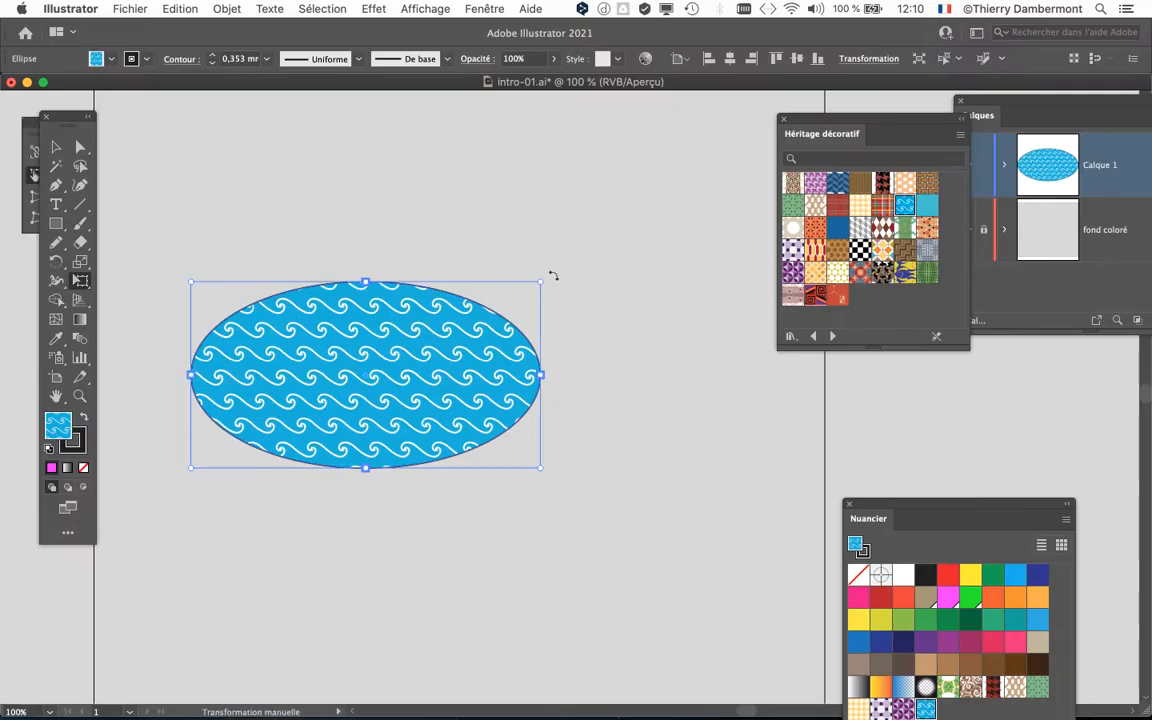
drag(553, 275, 272, 594)
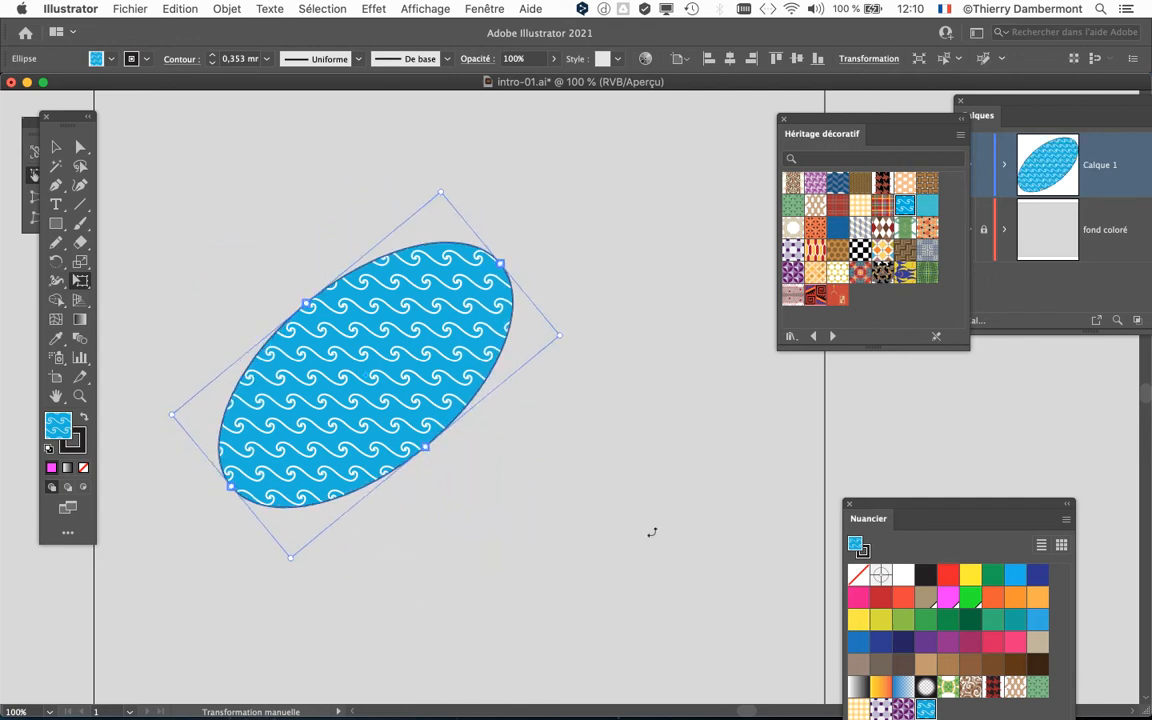
drag(450, 154, 597, 357)
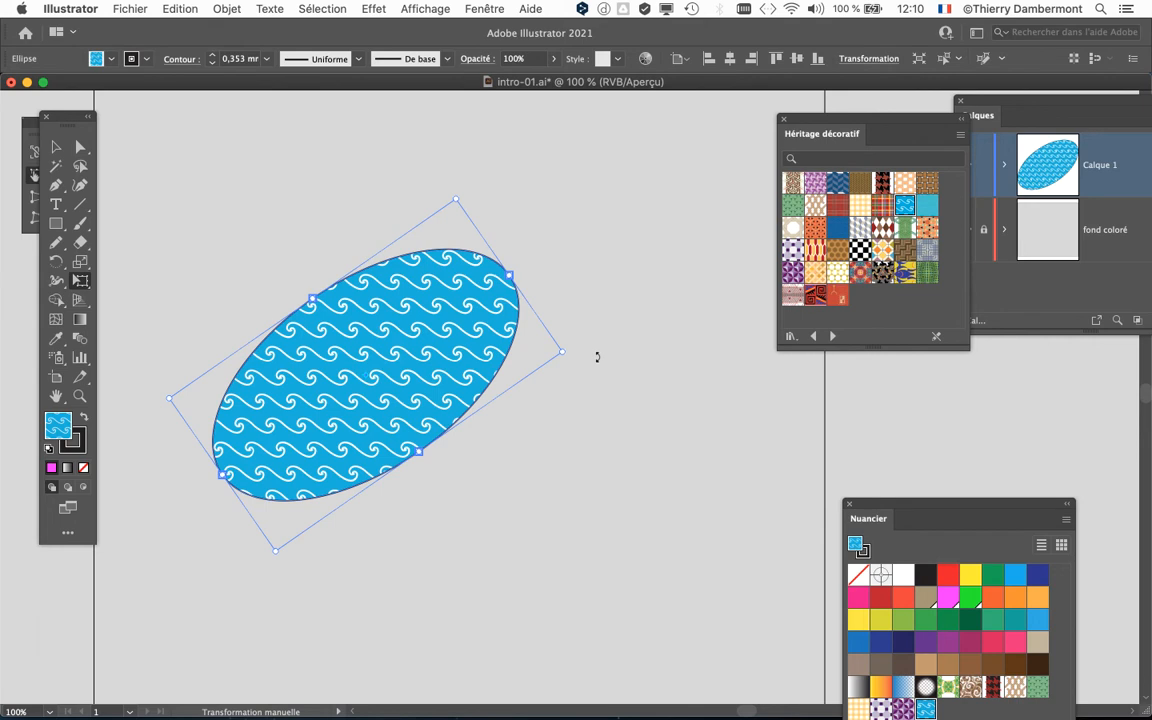
Step: Undo the ellipse's rotations and its scaling, going back to the horizontal, full-size shape
click(176, 8)
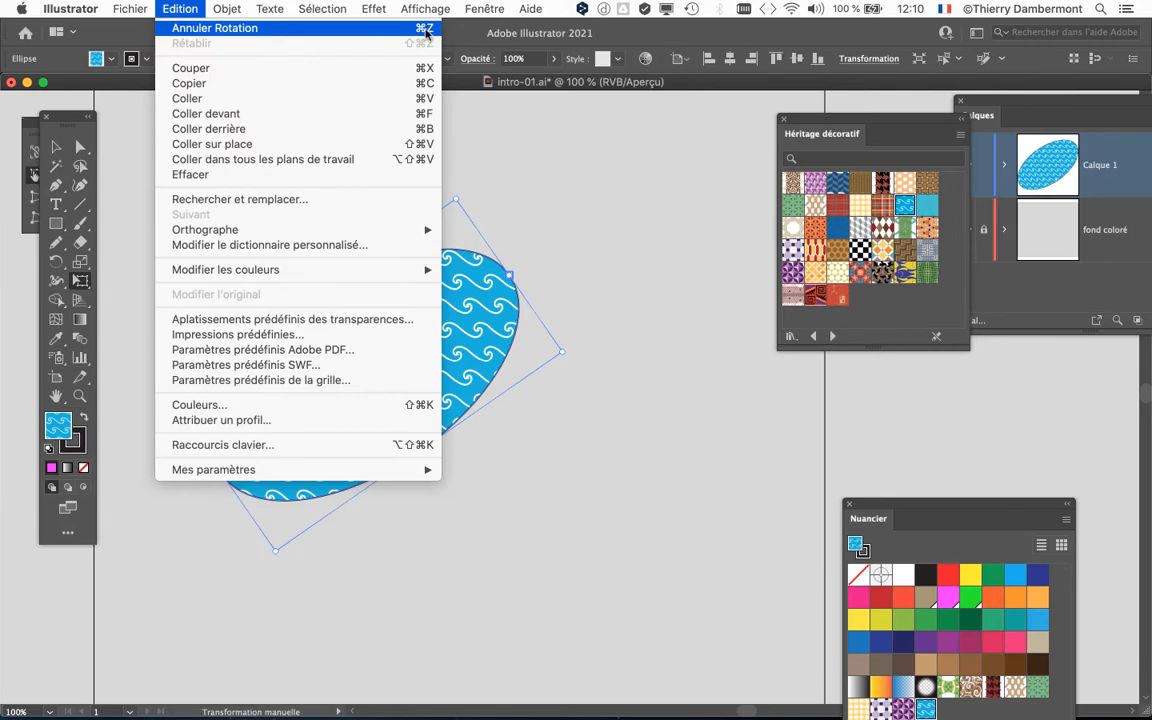
click(425, 30)
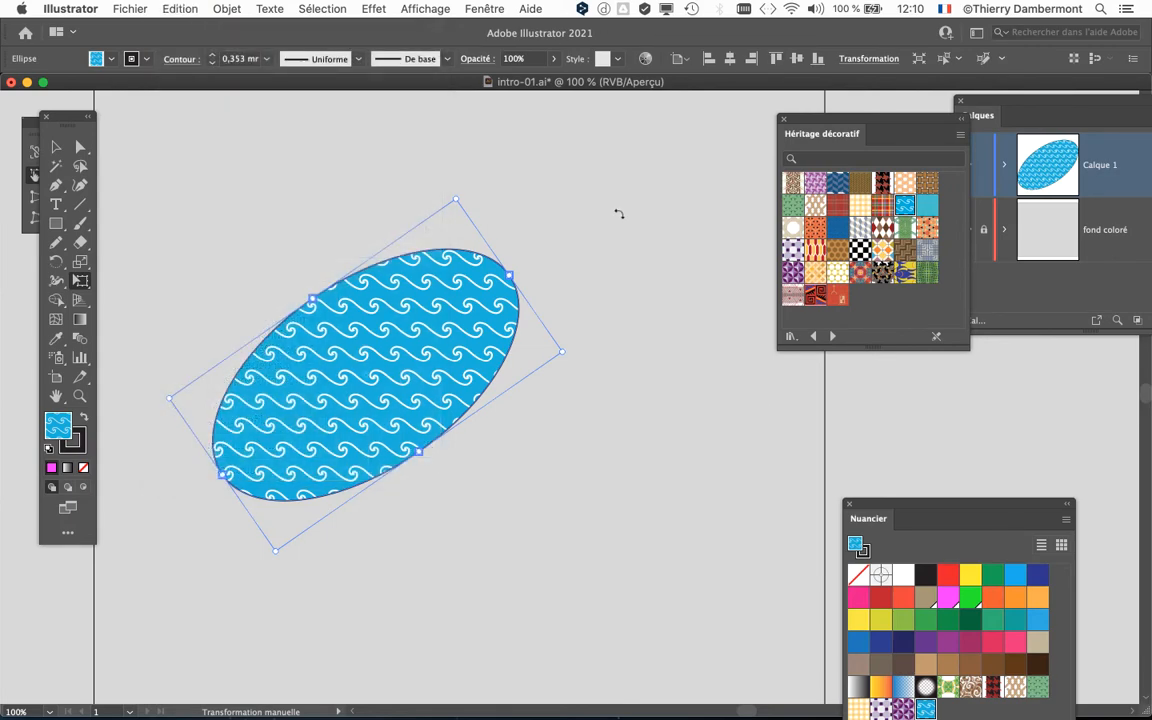
key(v)
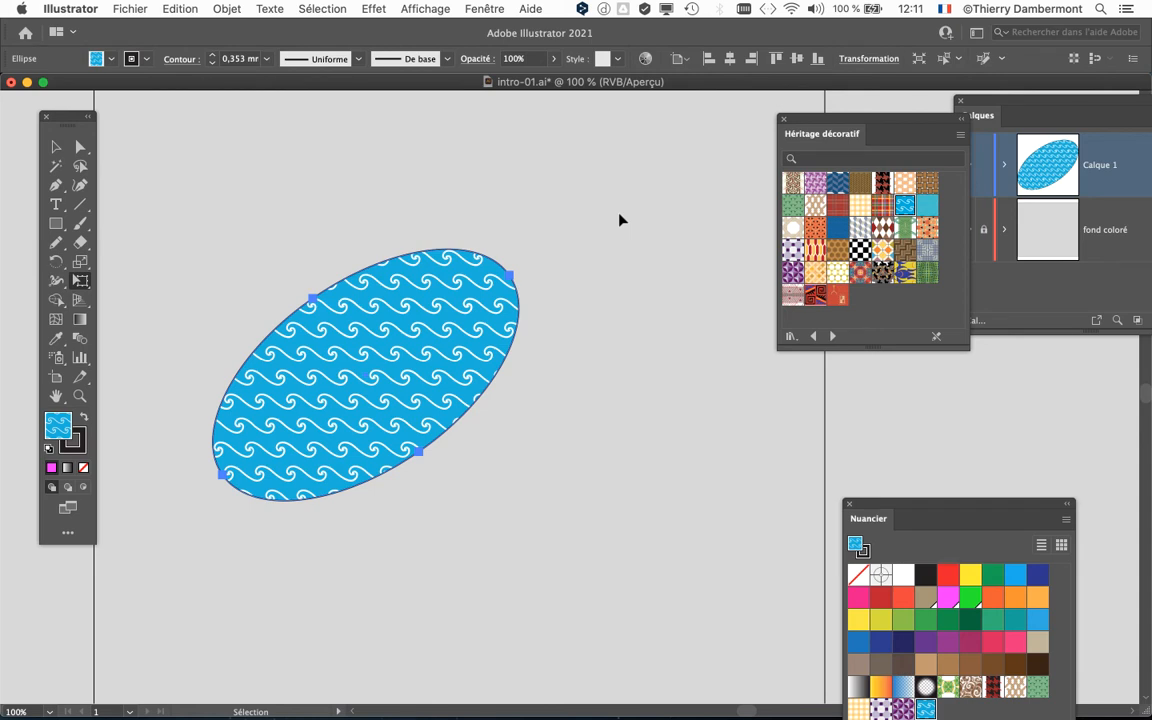
key(super+z)
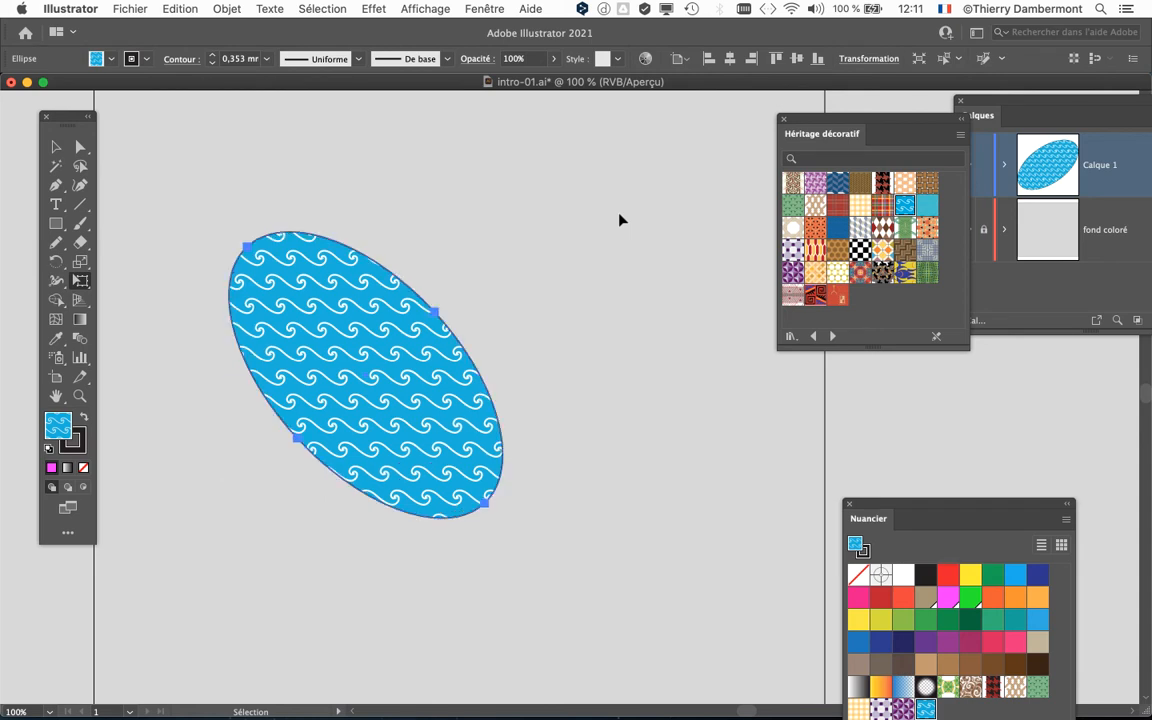
key(super+z)
key(super+z)
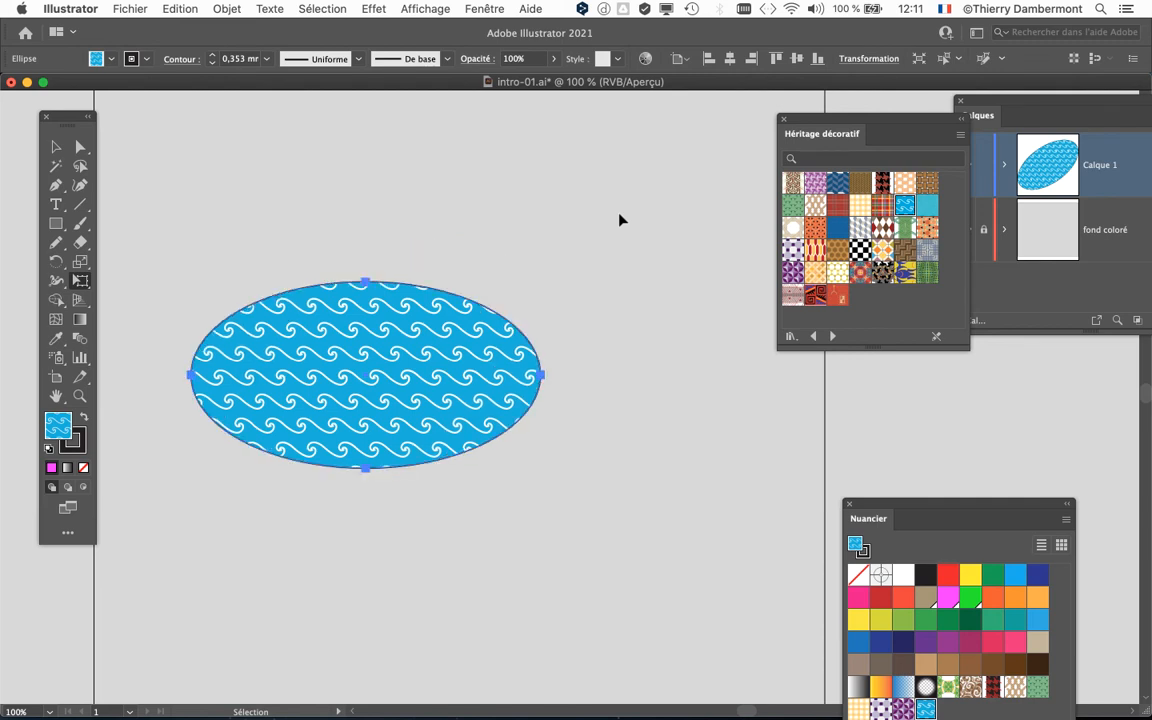
key(super+z)
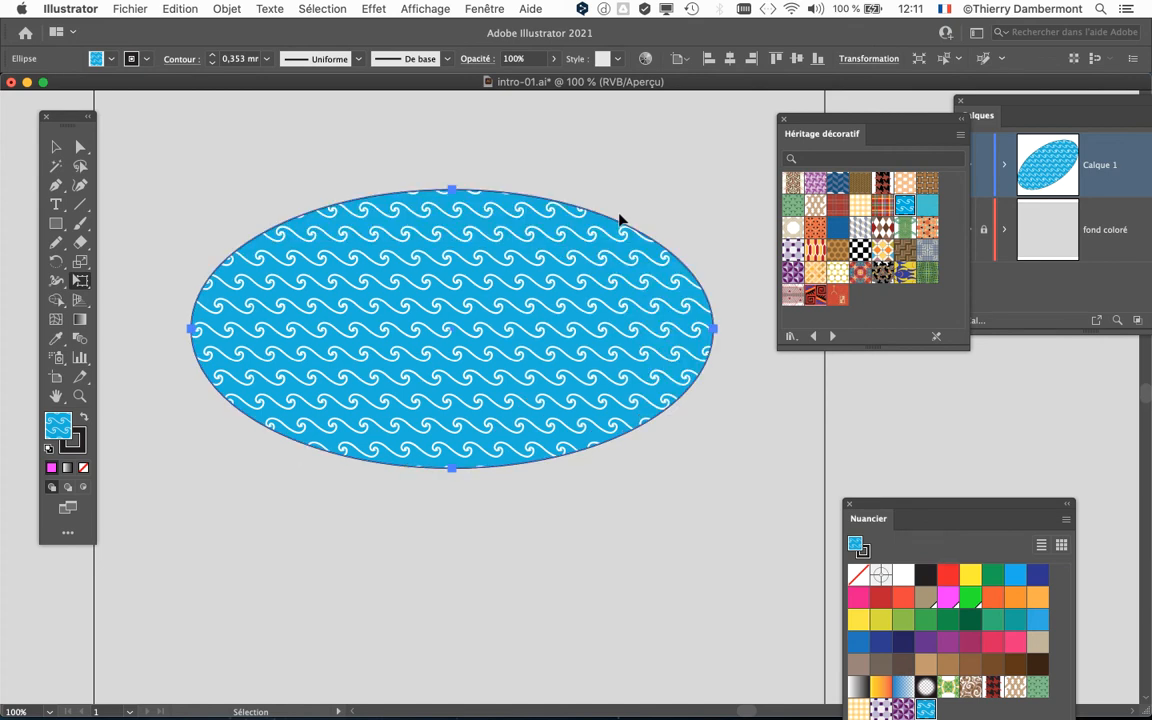
Step: Return to Free Transform, redo the ellipse's scaling and rotation, and undo only the rotation
key(e)
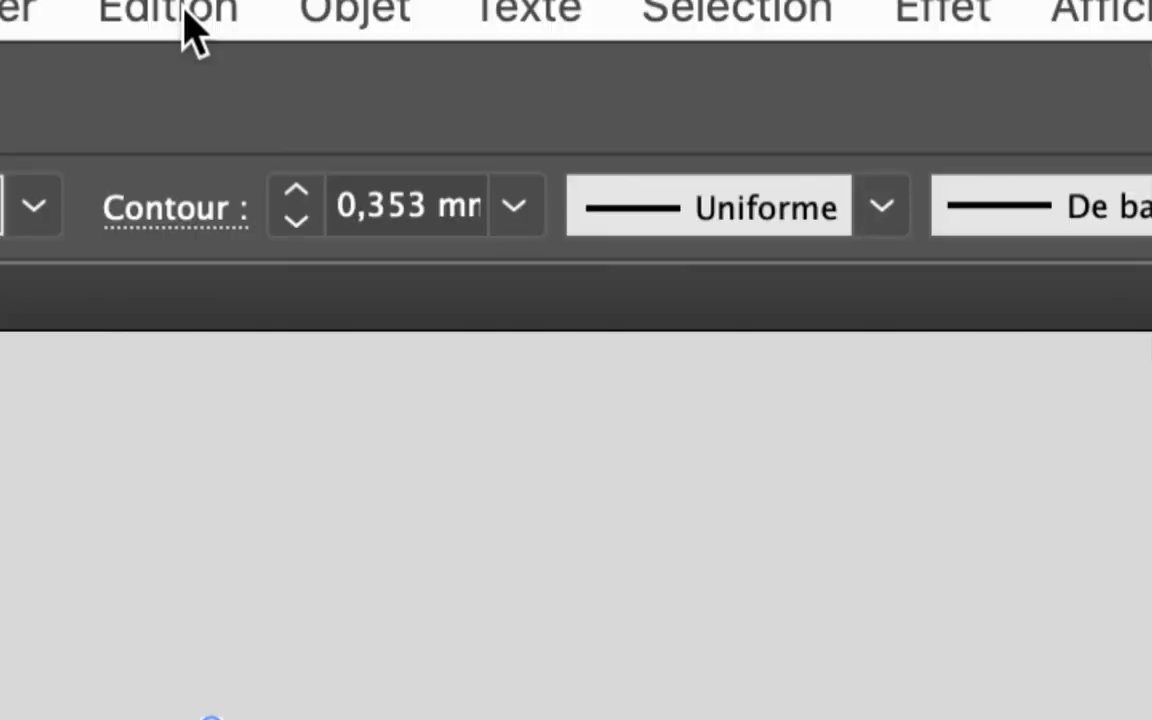
click(185, 14)
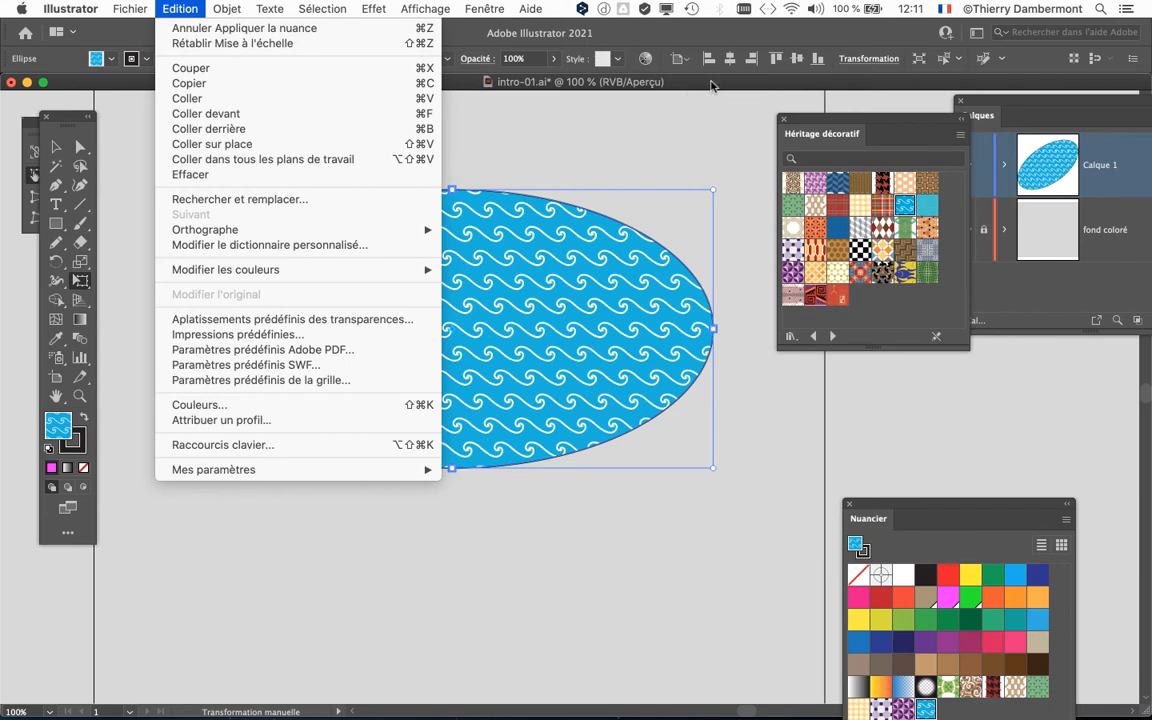
key(Escape)
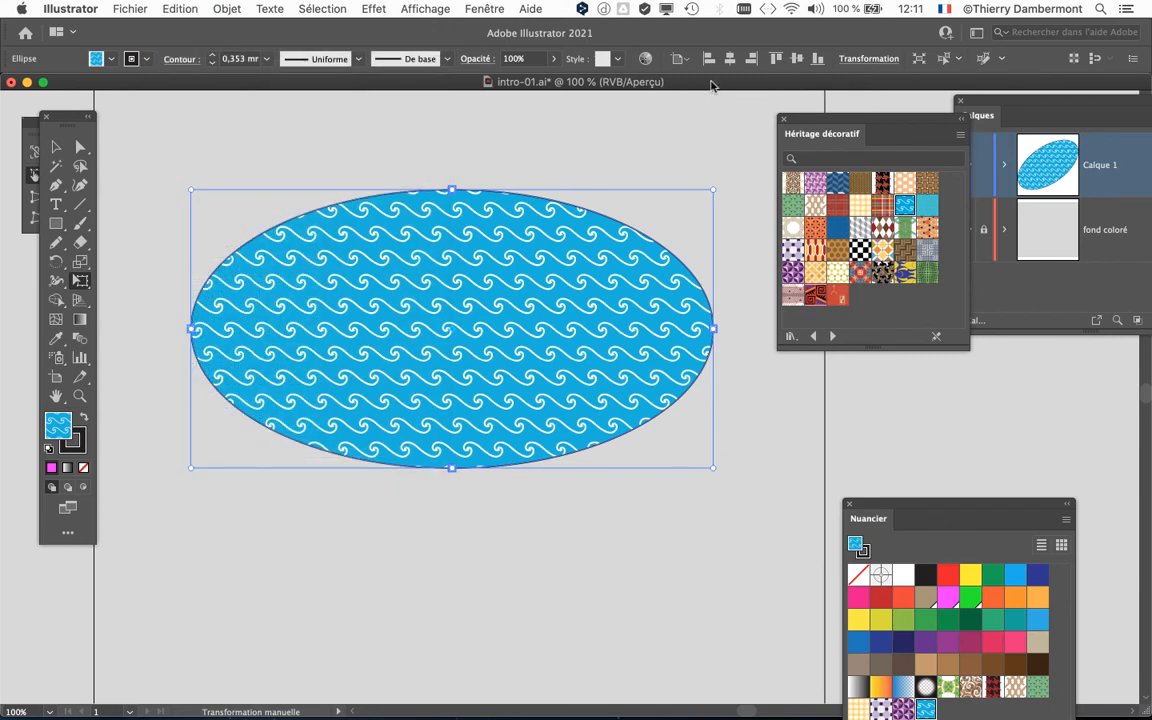
key(super+z)
key(super+shift+z)
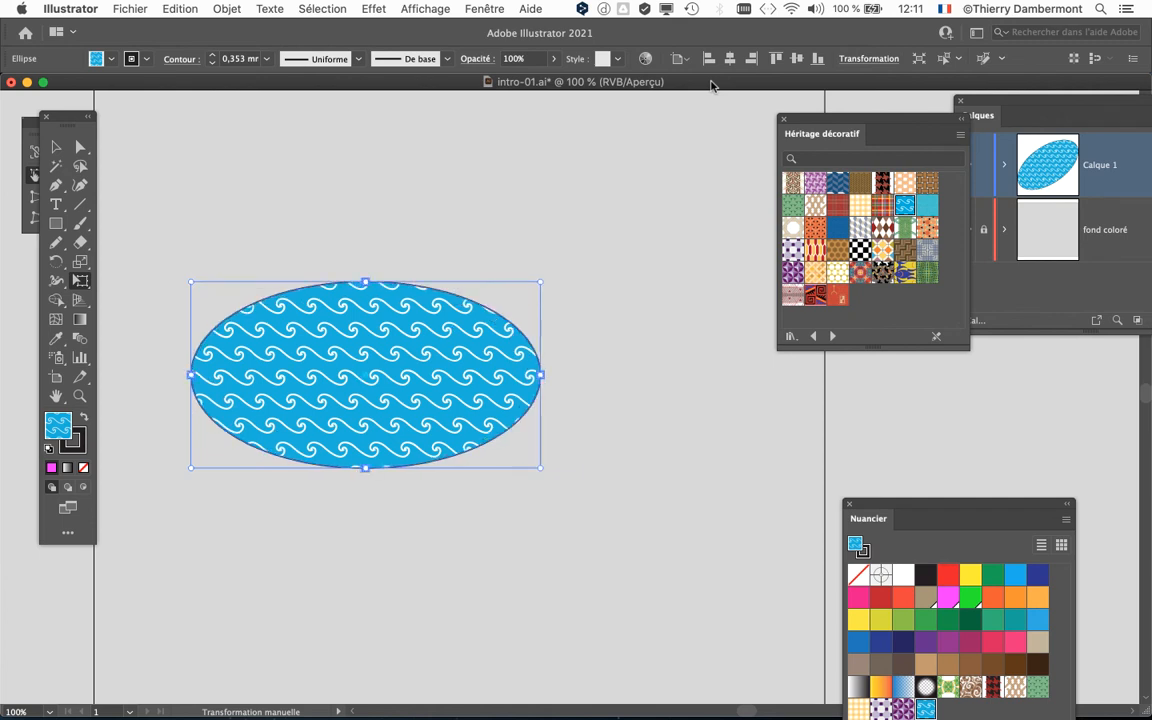
key(super+shift+z)
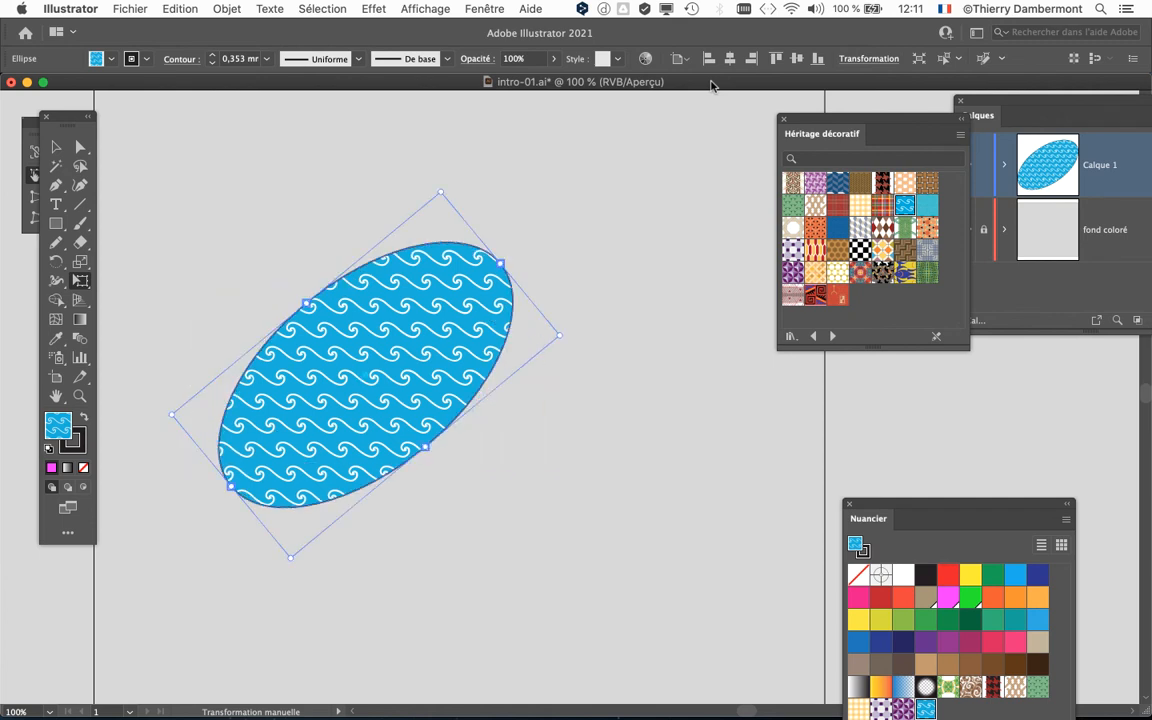
key(super+z)
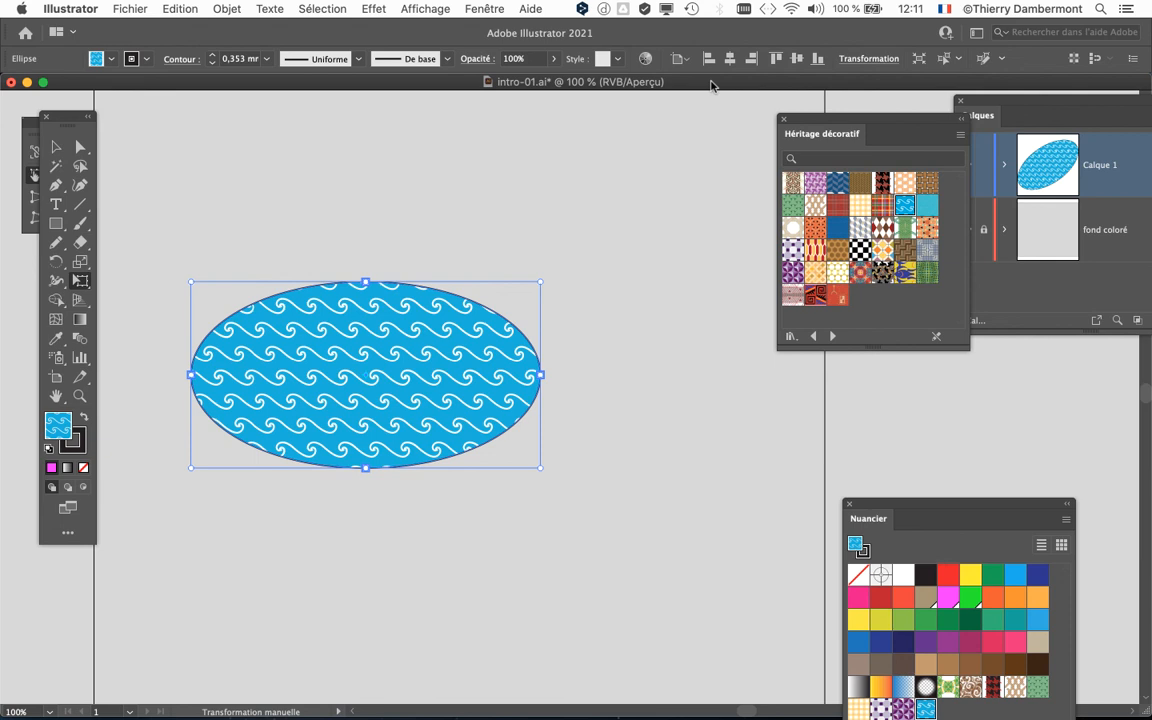
click(484, 8)
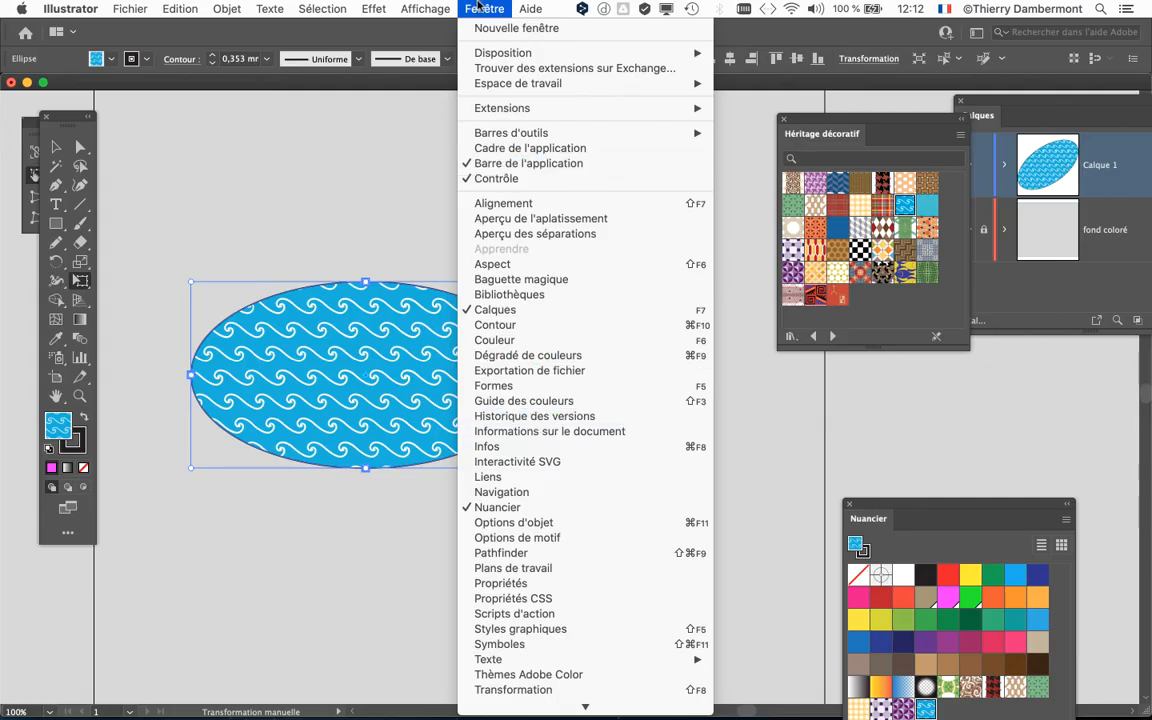
click(480, 8)
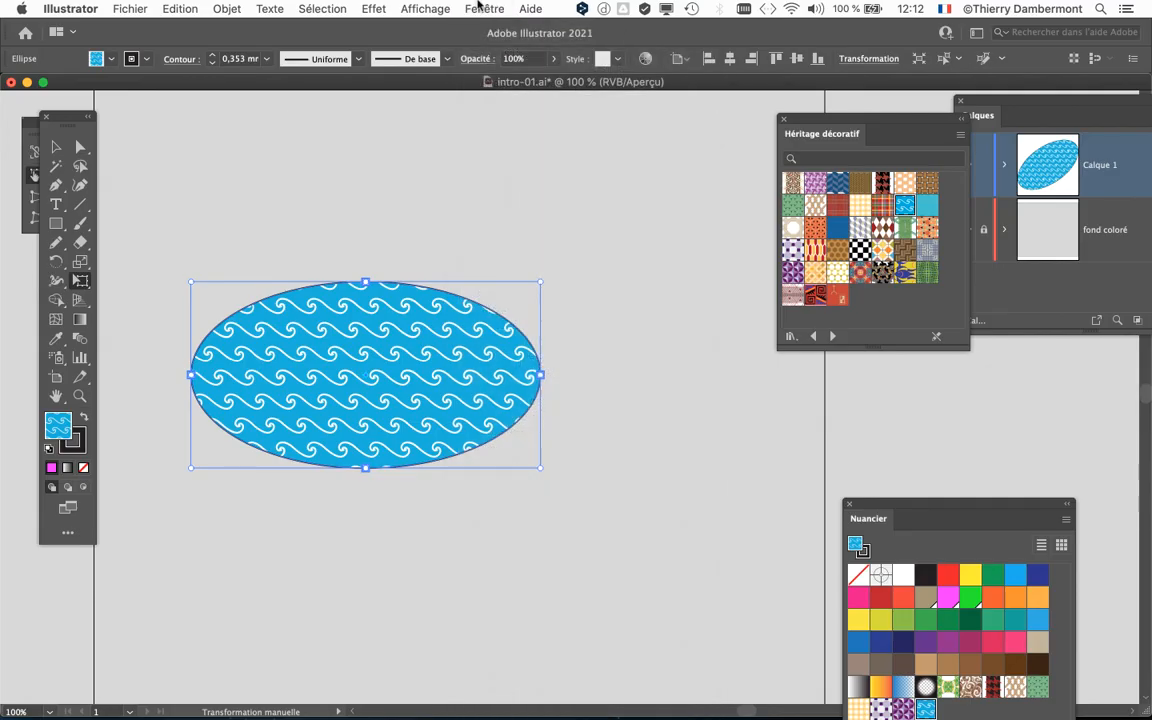